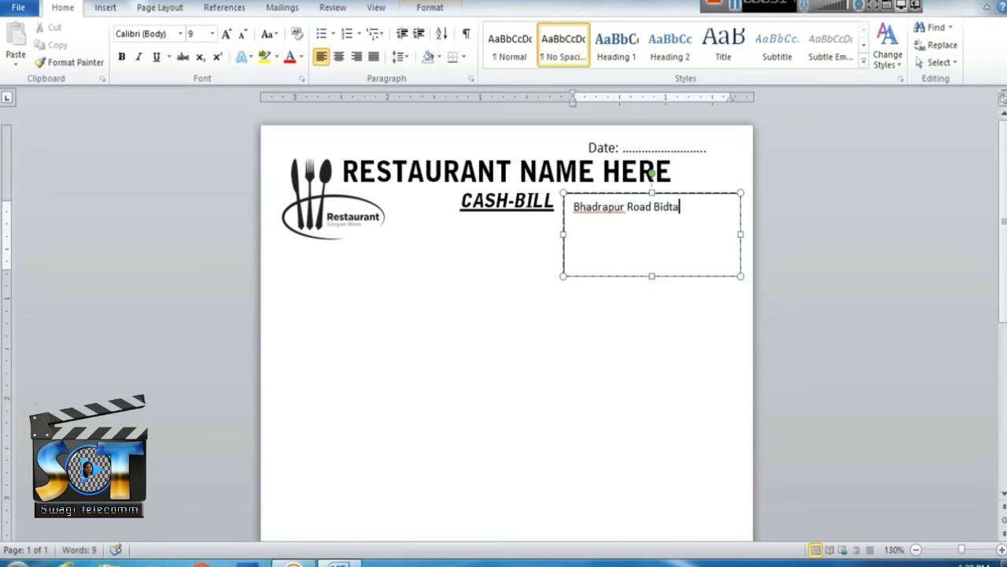
key(BackSpace)
key(BackSpace)
key(ctrl+r)
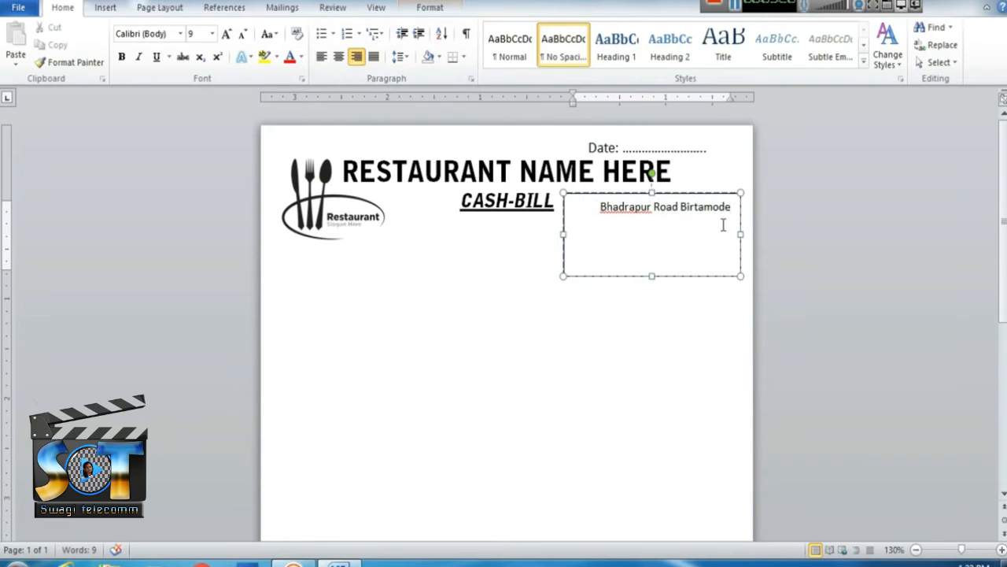
key(Return)
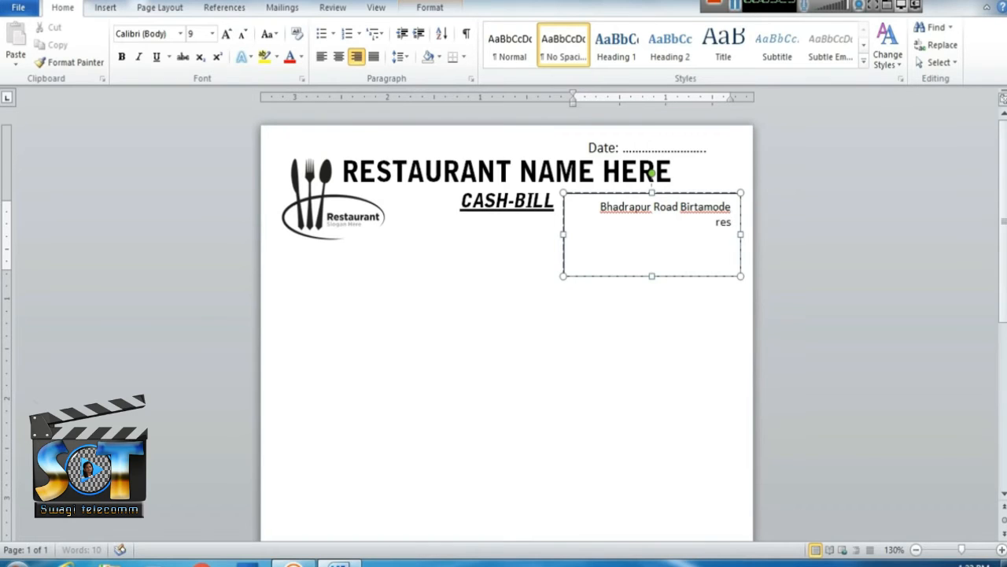
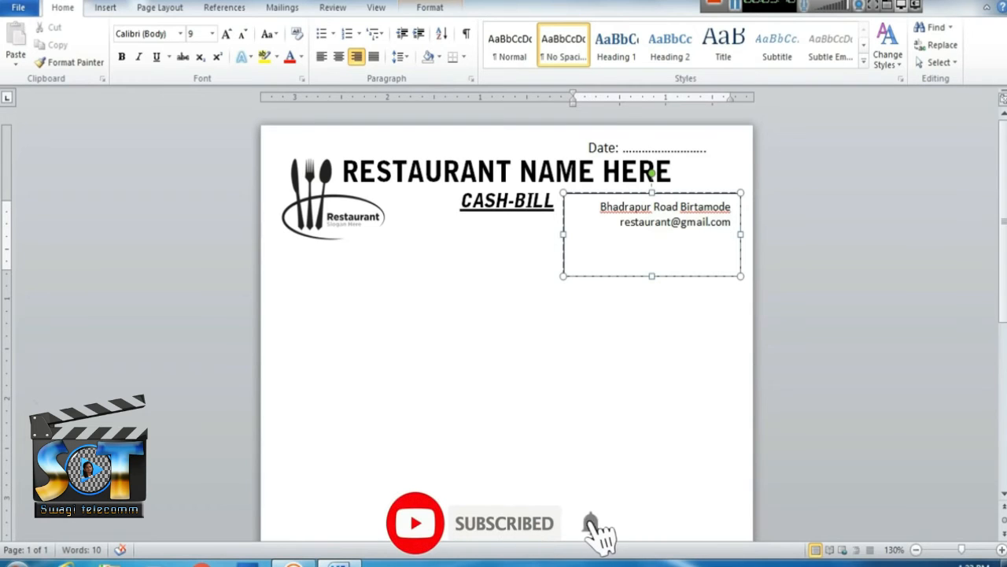
key(Return)
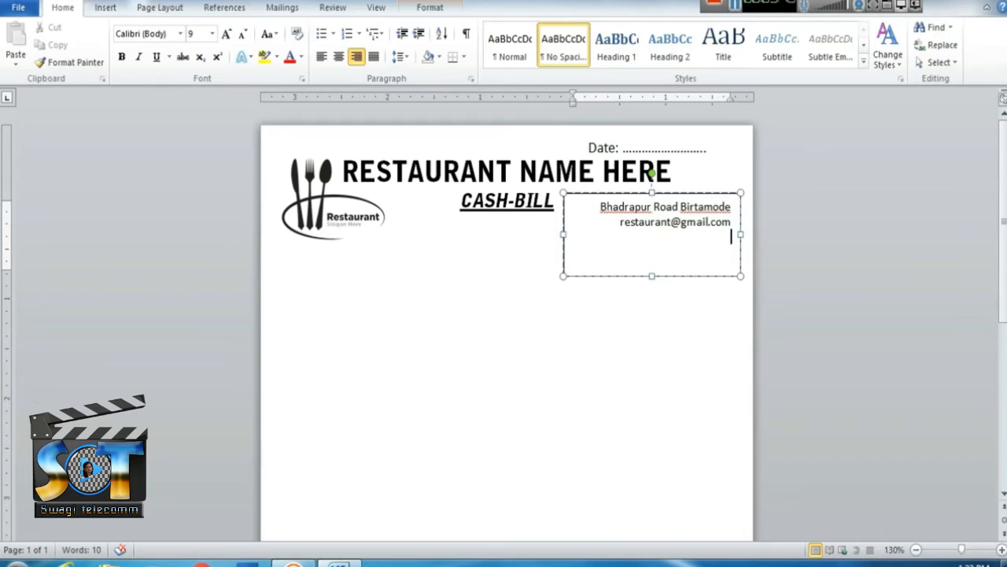
text(www.restaurant)
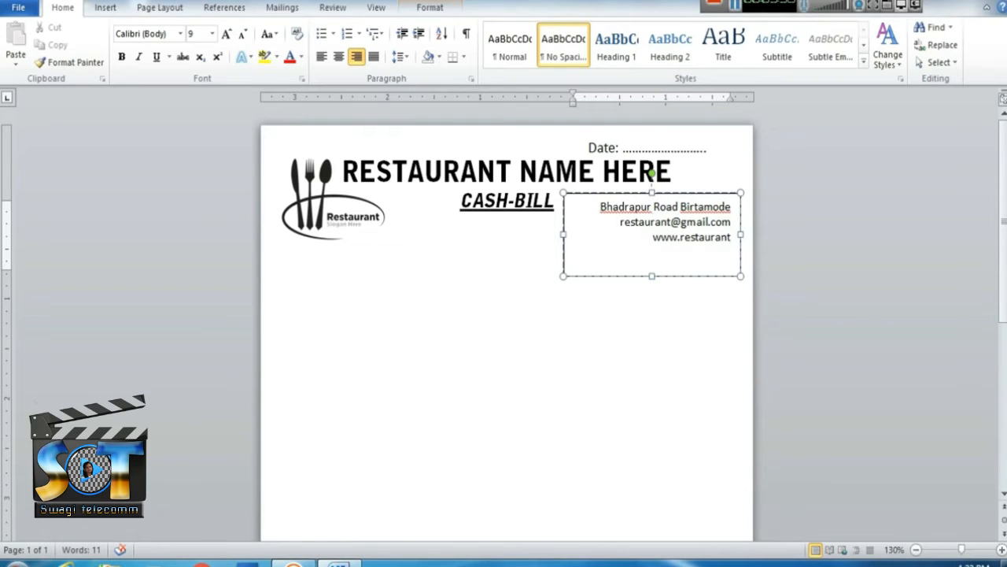
text(.com)
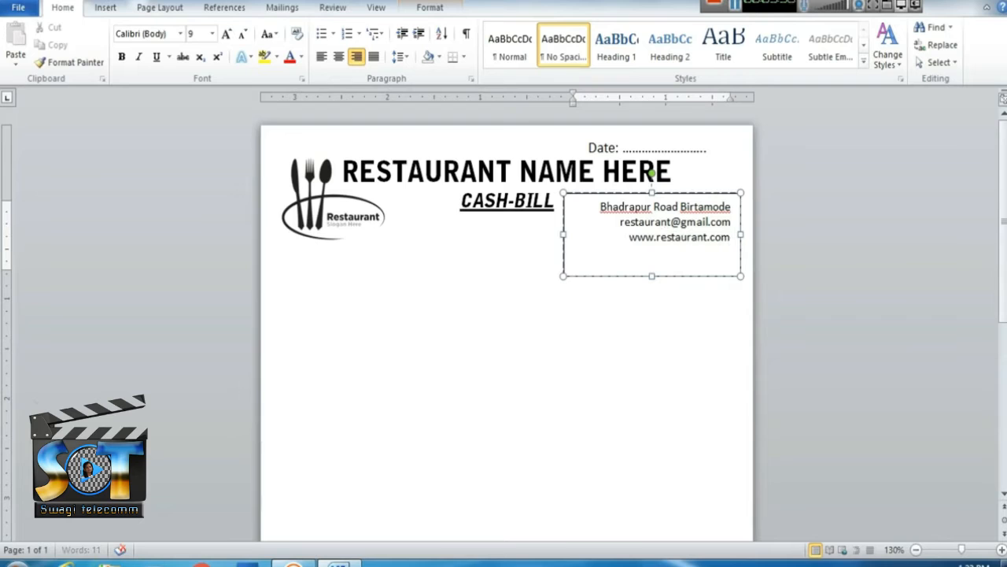
text(.)
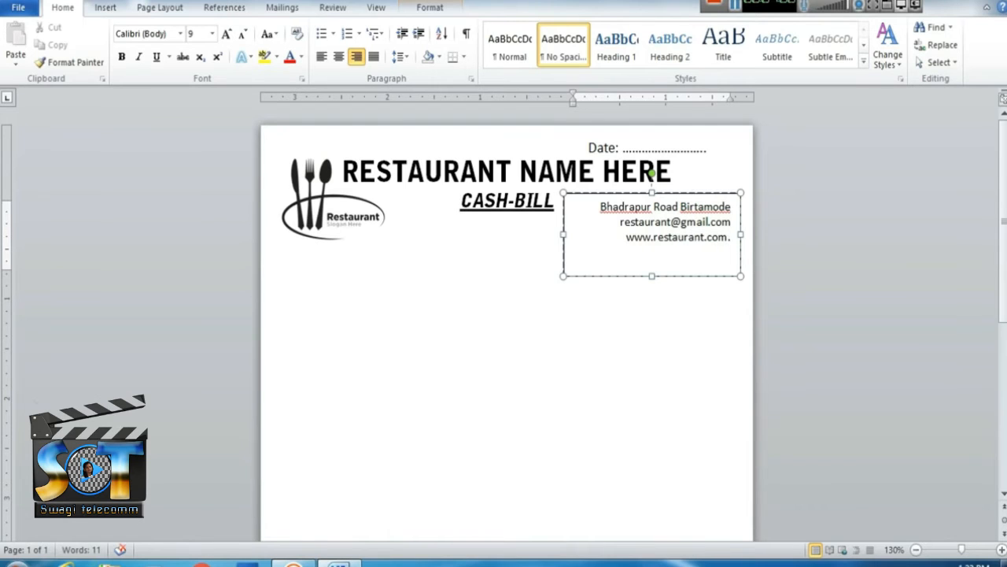
text(np)
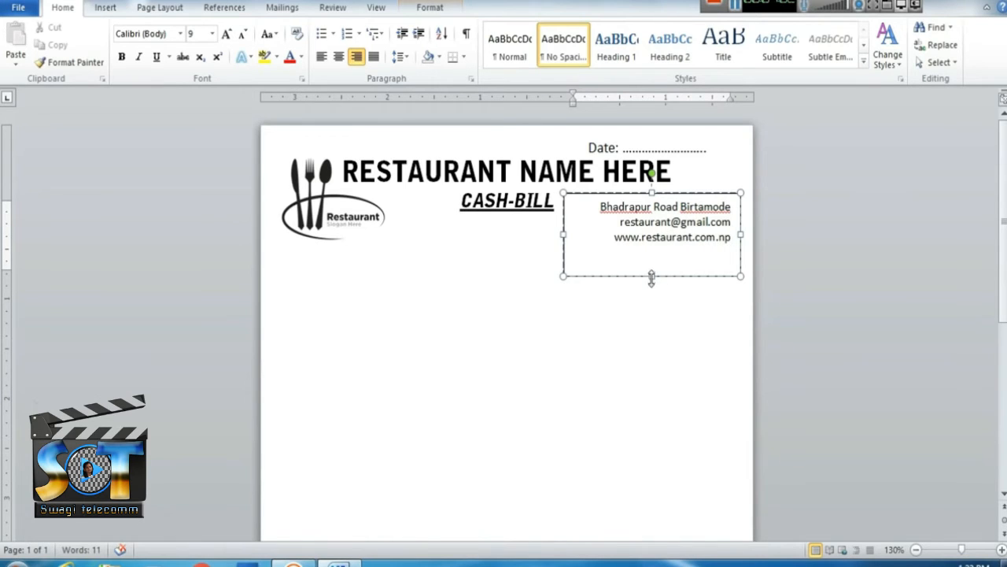
Shrink the contact box and give its three lines 1.15 line spacing.
mouse_move(651, 277)
mouse_down()
mouse_move(652, 249)
mouse_move(652, 262)
mouse_up()
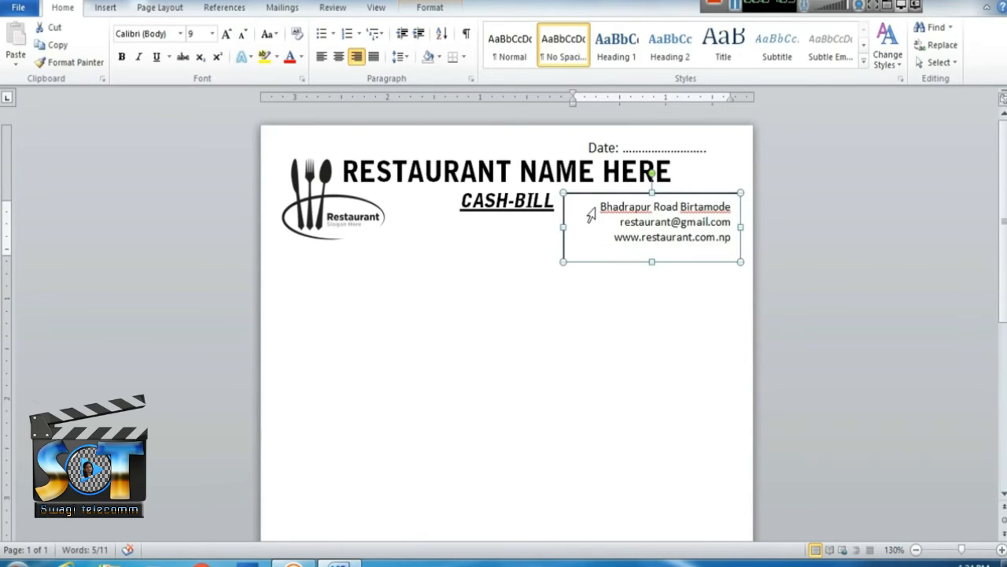
drag(600, 204, 736, 239)
click(397, 57)
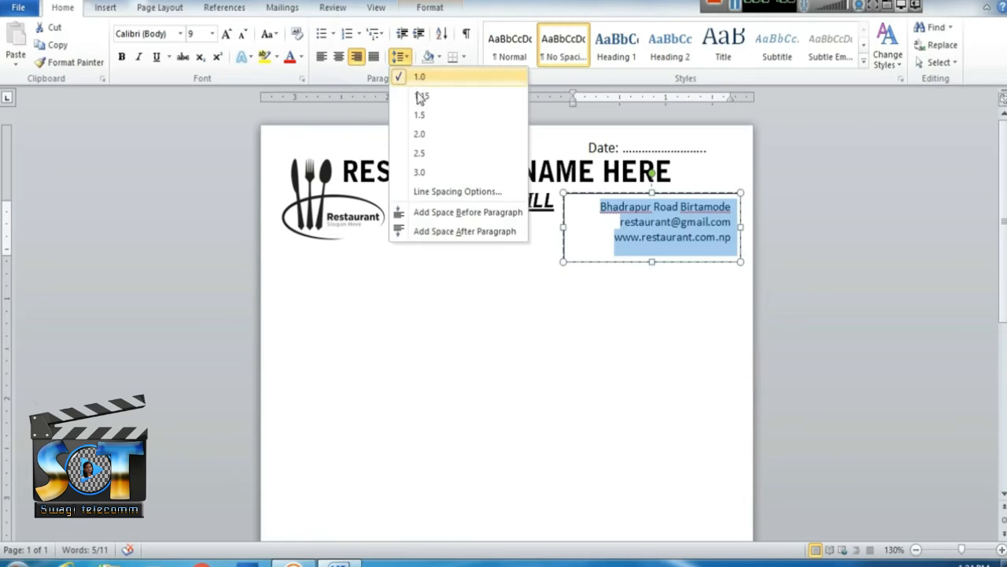
click(419, 95)
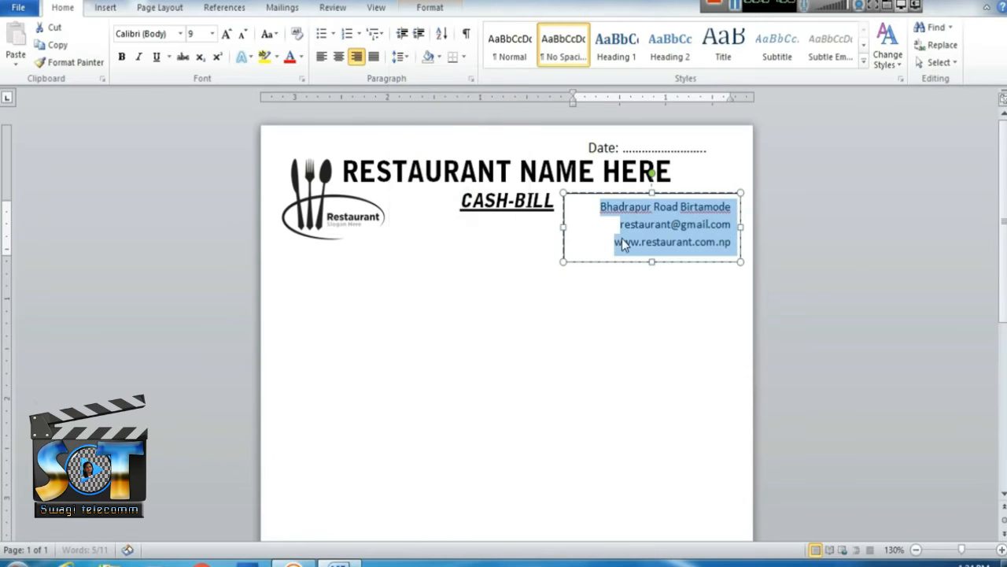
Remove the contact box's outline and fill.
click(431, 8)
click(350, 45)
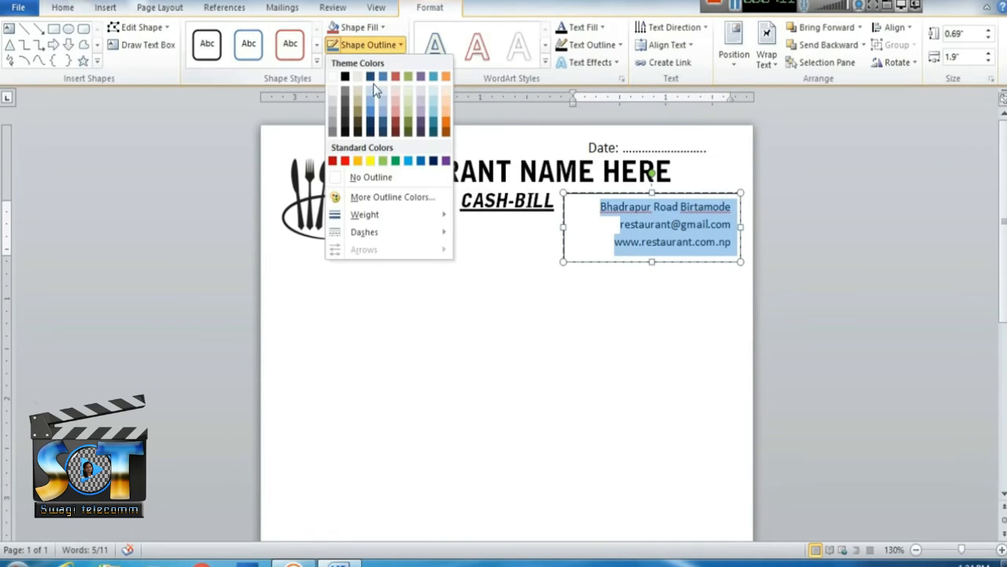
click(366, 178)
click(356, 26)
click(467, 225)
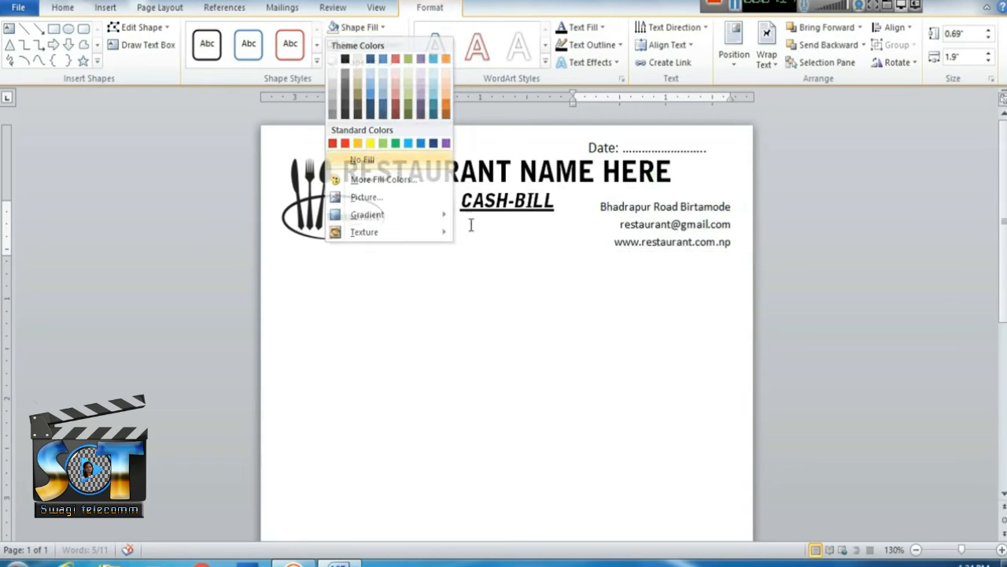
Add a phone number line under the website, enlarging the box to fit.
click(114, 9)
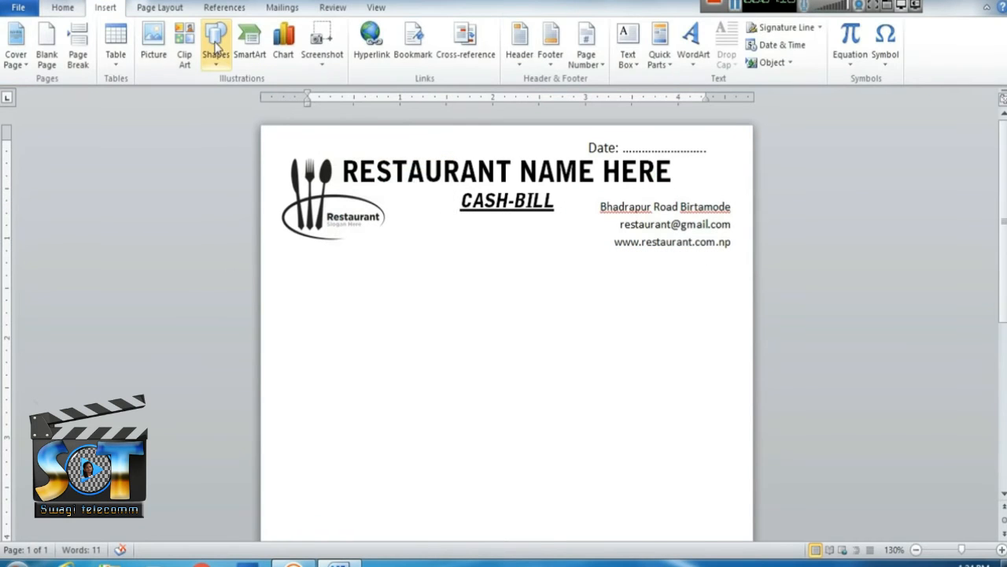
click(154, 36)
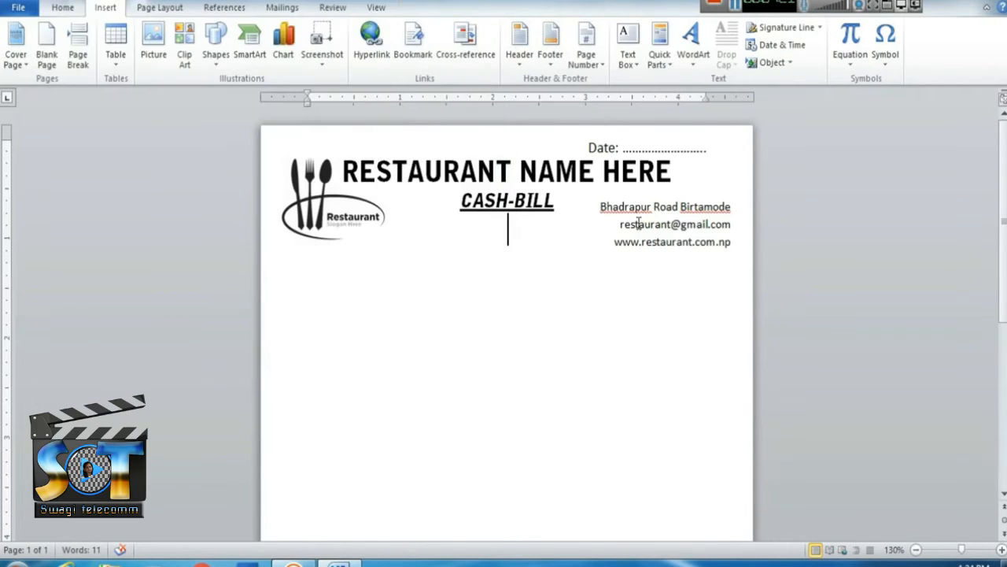
click(640, 224)
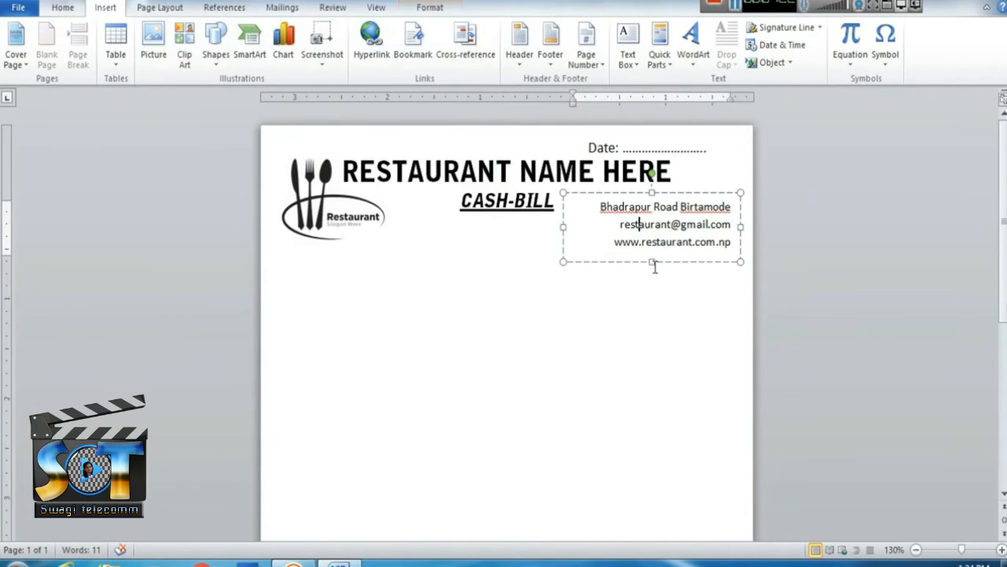
key(Return)
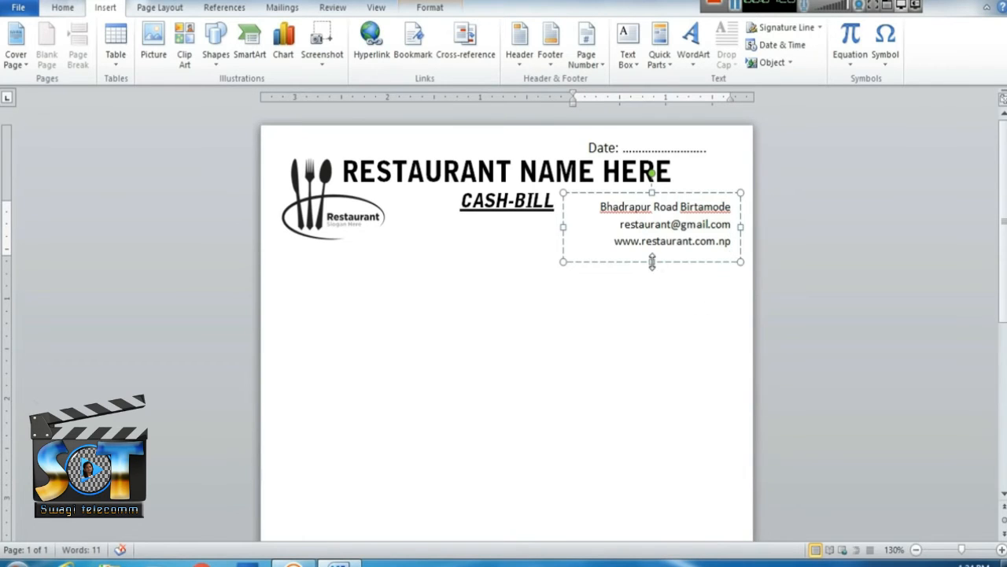
drag(652, 262, 652, 282)
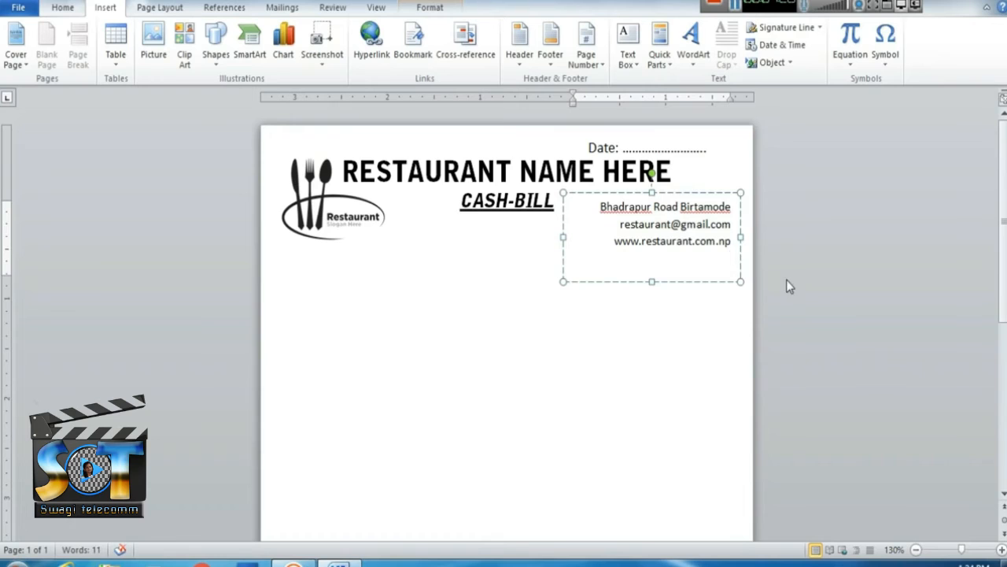
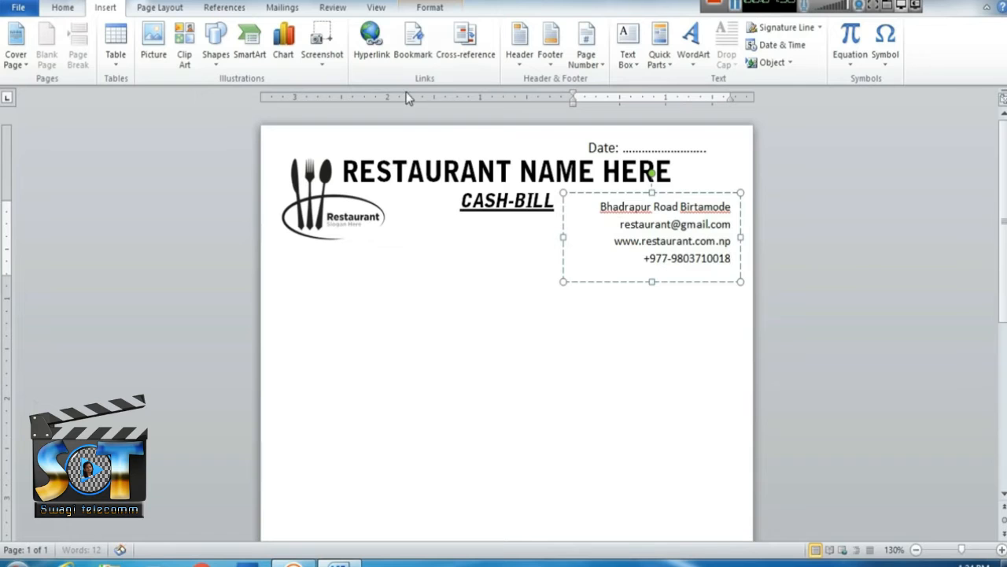
Left-align the contact text and move the contact box slightly right.
key(ctrl+a)
click(62, 7)
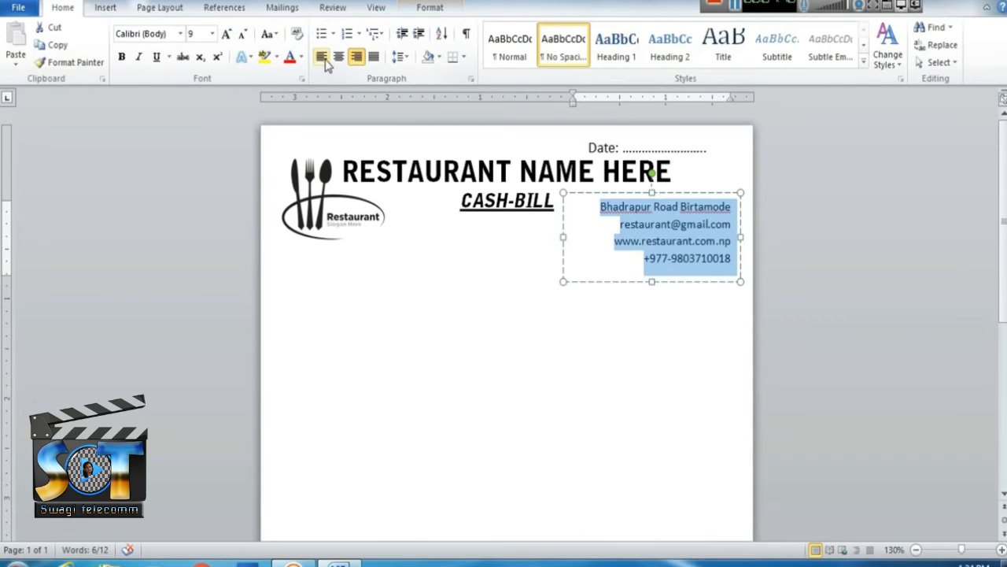
click(321, 56)
click(711, 261)
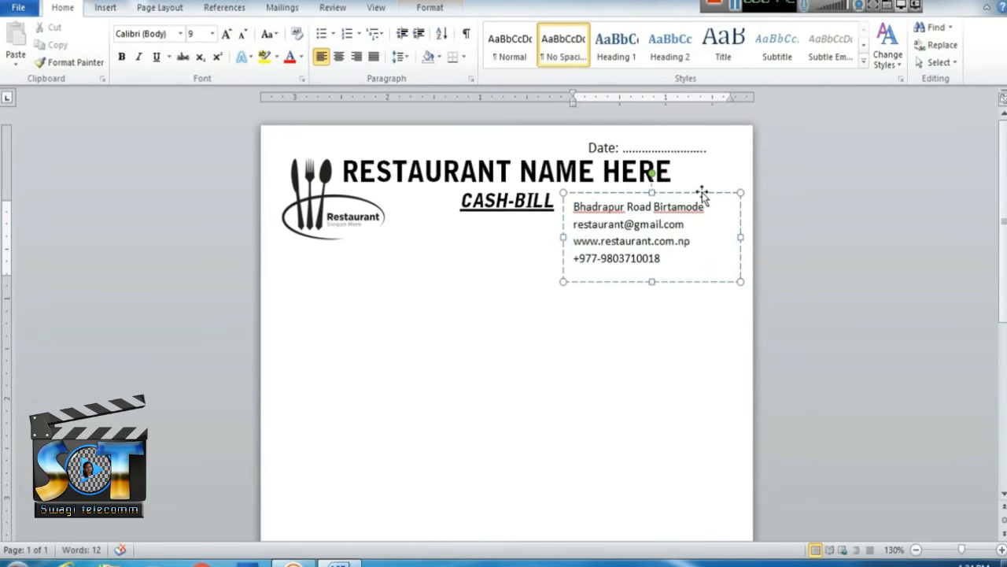
drag(702, 192, 715, 181)
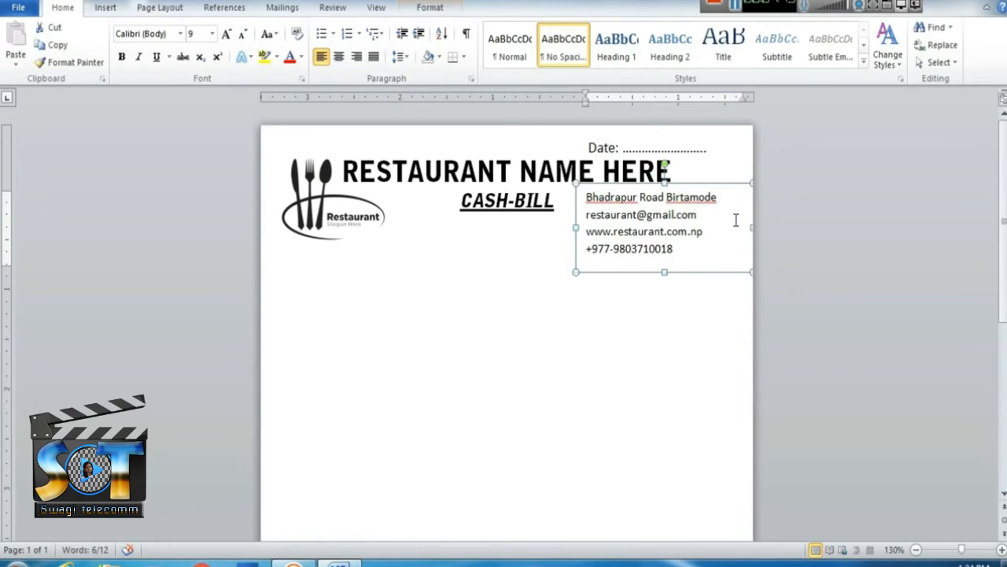
click(793, 315)
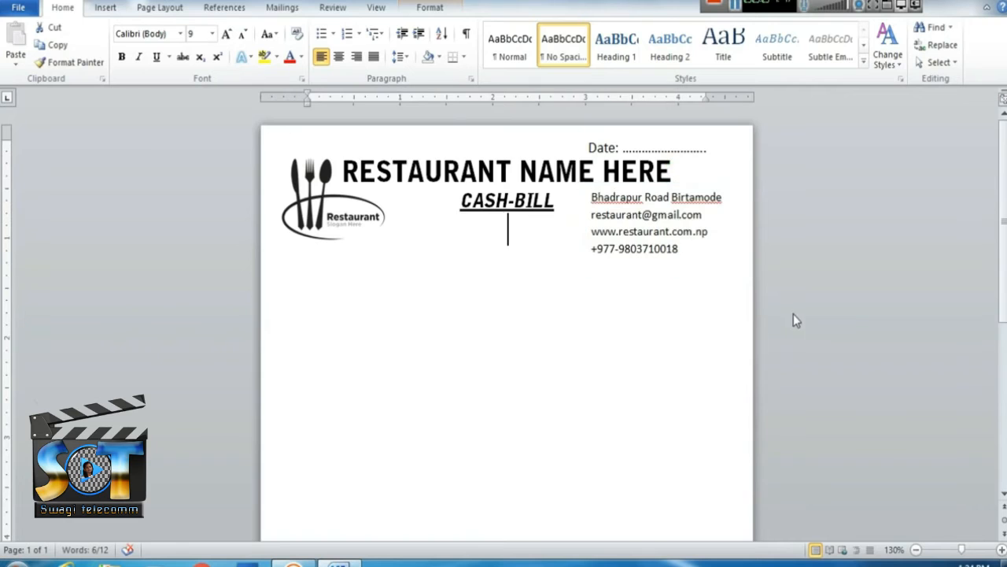
scroll(596, 305, down, 4)
scroll(564, 299, up, 3)
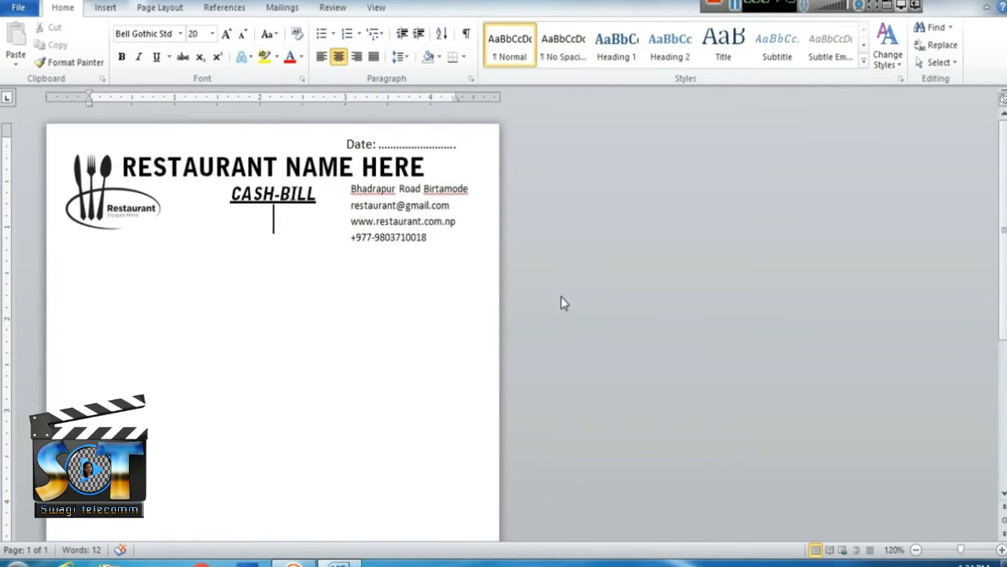
Pull the address box's bottom edge up to sit just below the phone line.
click(462, 245)
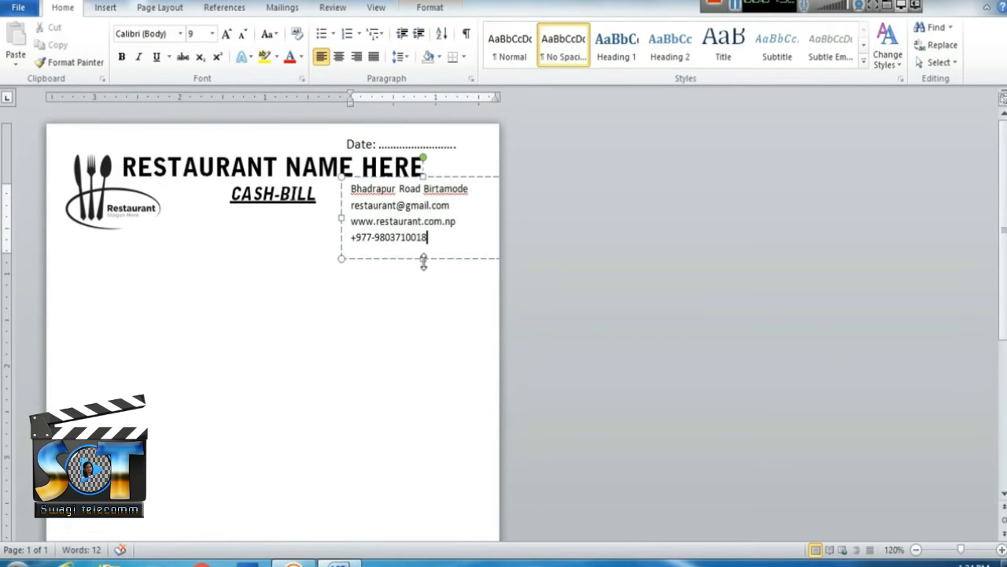
drag(425, 259, 422, 248)
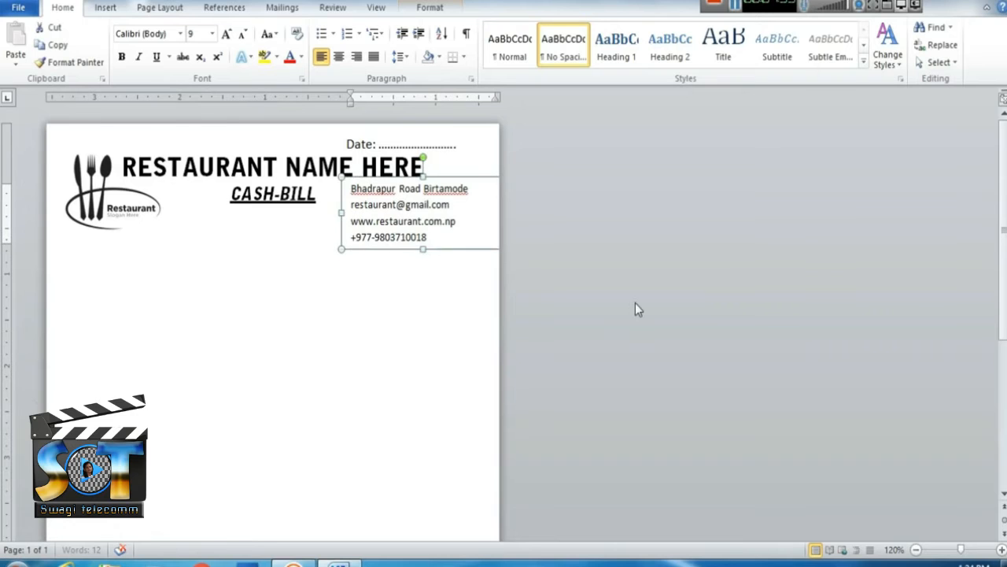
click(637, 308)
scroll(499, 292, down, 2)
scroll(499, 292, up, 2)
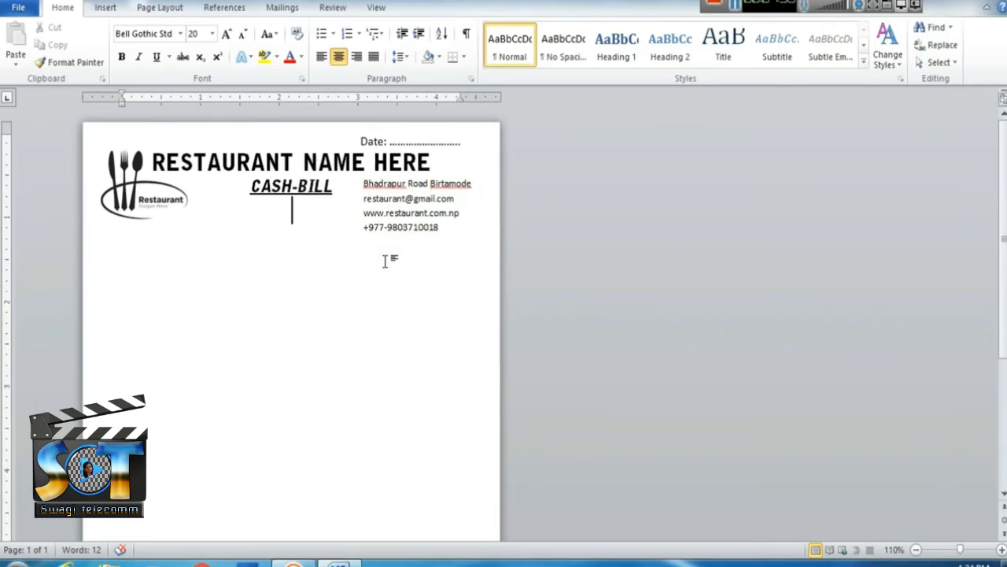
Nudge the cutlery logo up-left and insert the location pin picture in front of text.
drag(106, 172, 98, 162)
click(307, 250)
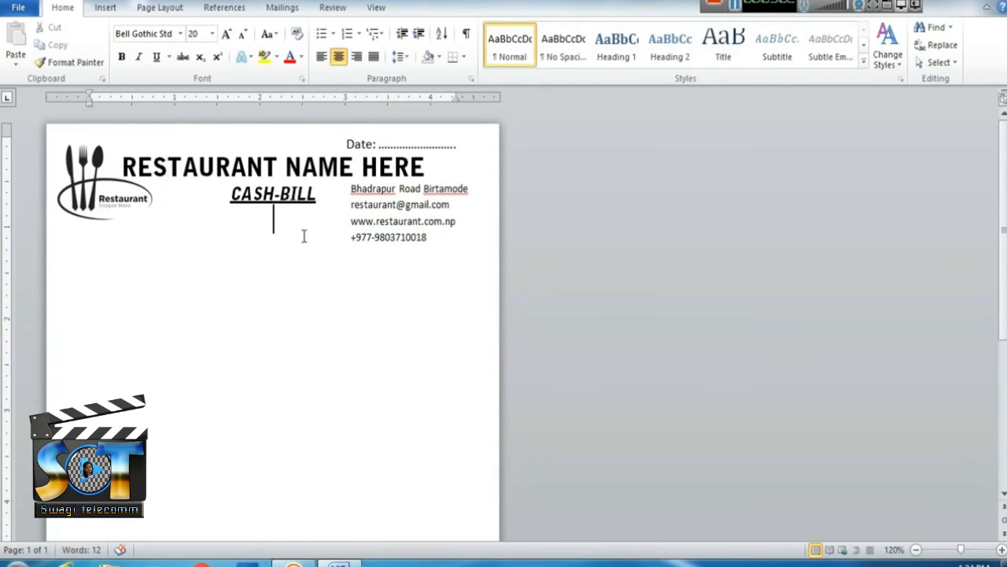
click(107, 7)
click(154, 44)
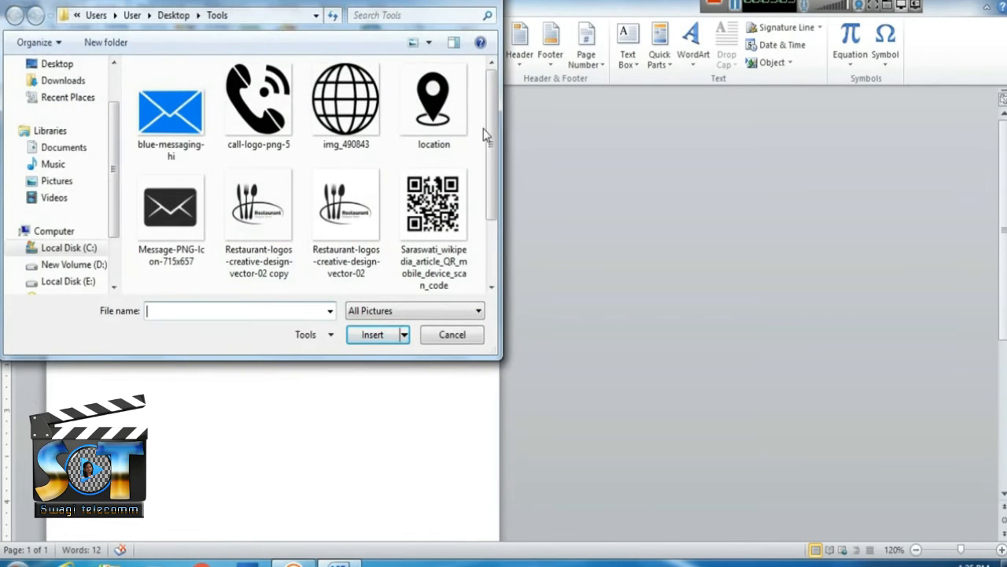
click(430, 129)
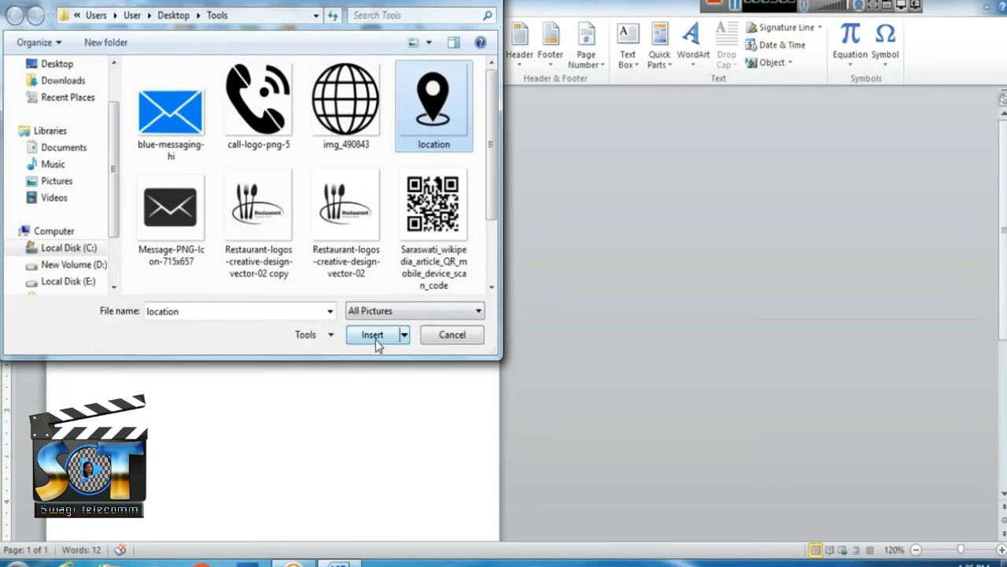
click(375, 337)
click(709, 63)
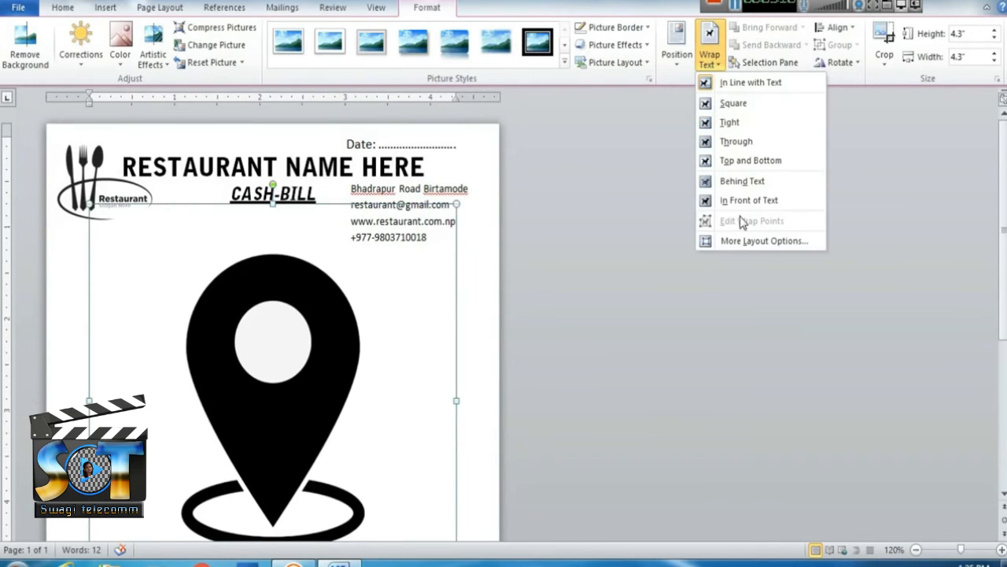
click(747, 199)
Shrink the pin to 0.21" and place it at the end of the Bhadrapur Road Birtamode line.
drag(418, 254, 311, 363)
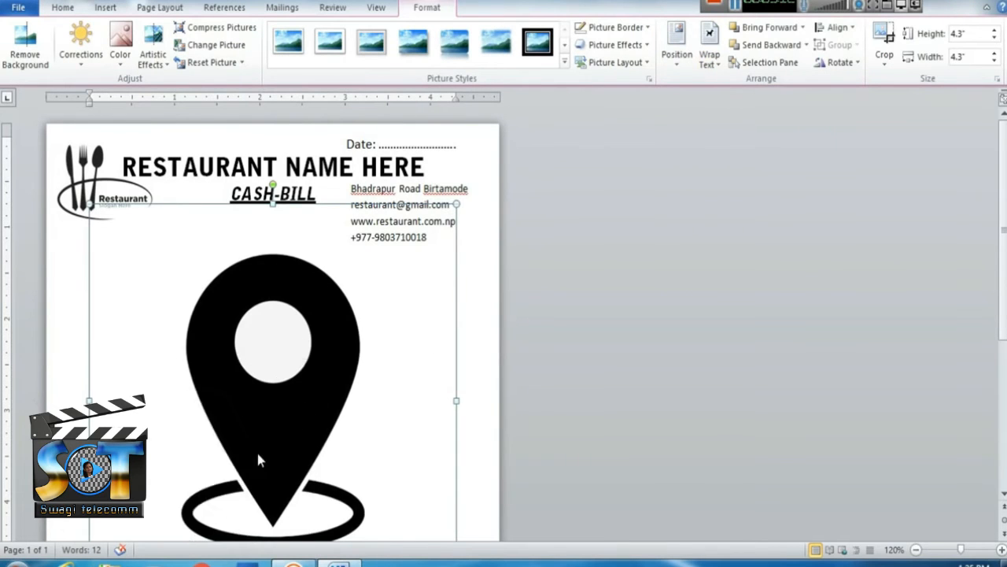
drag(245, 447, 304, 293)
drag(367, 206, 166, 455)
key(ctrl+z)
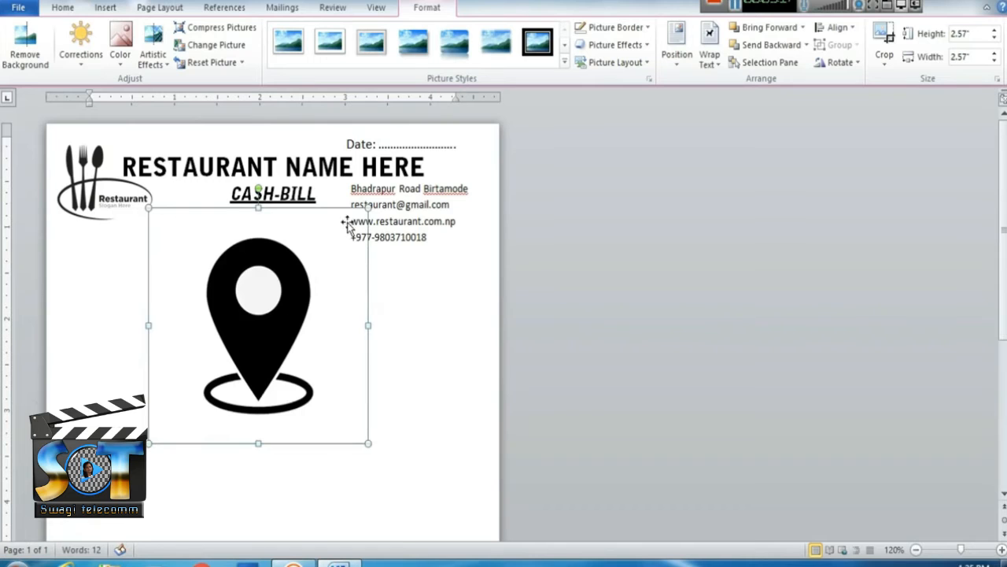
drag(364, 206, 339, 188)
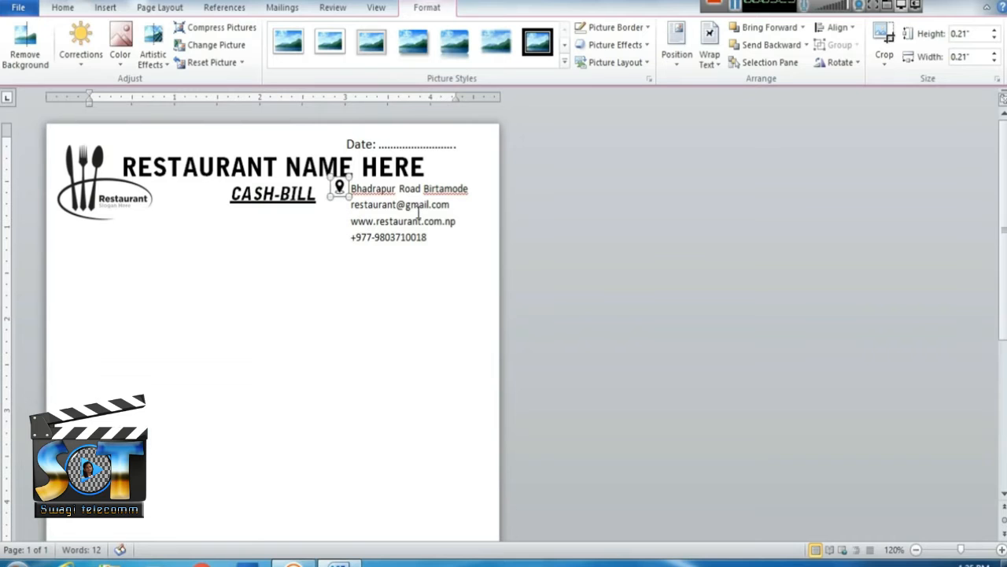
click(436, 323)
scroll(430, 318, up, 3)
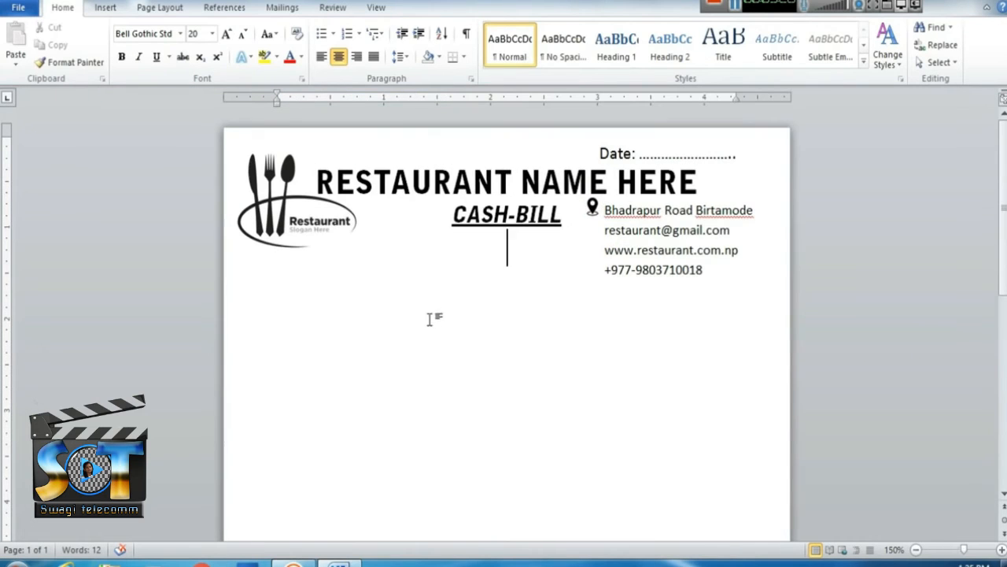
click(592, 207)
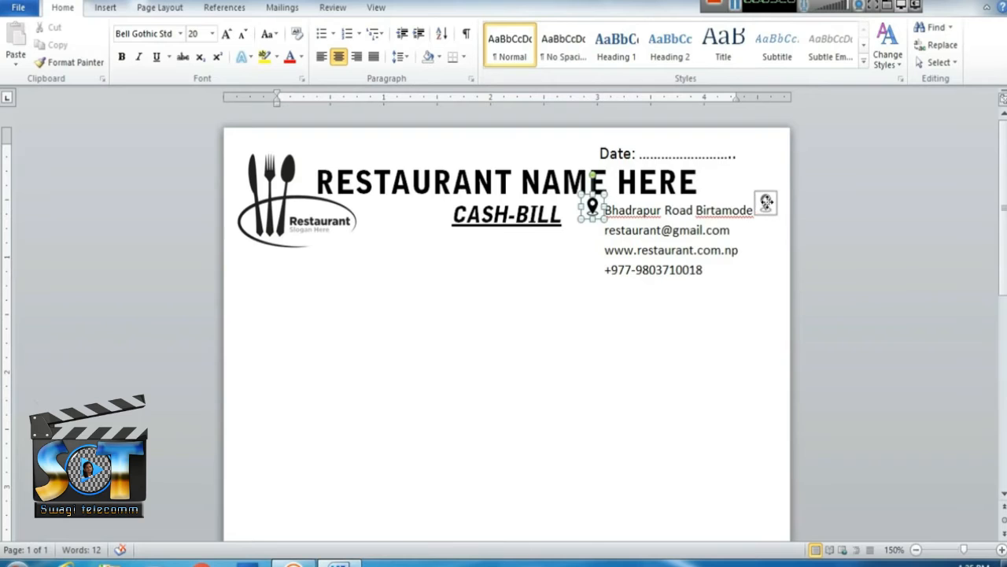
drag(767, 203, 768, 206)
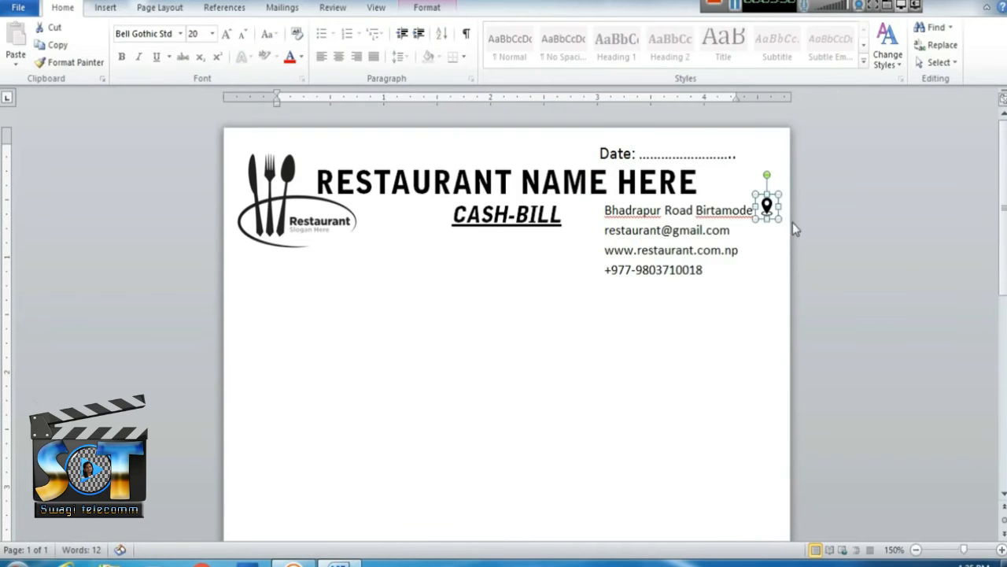
click(789, 253)
click(692, 371)
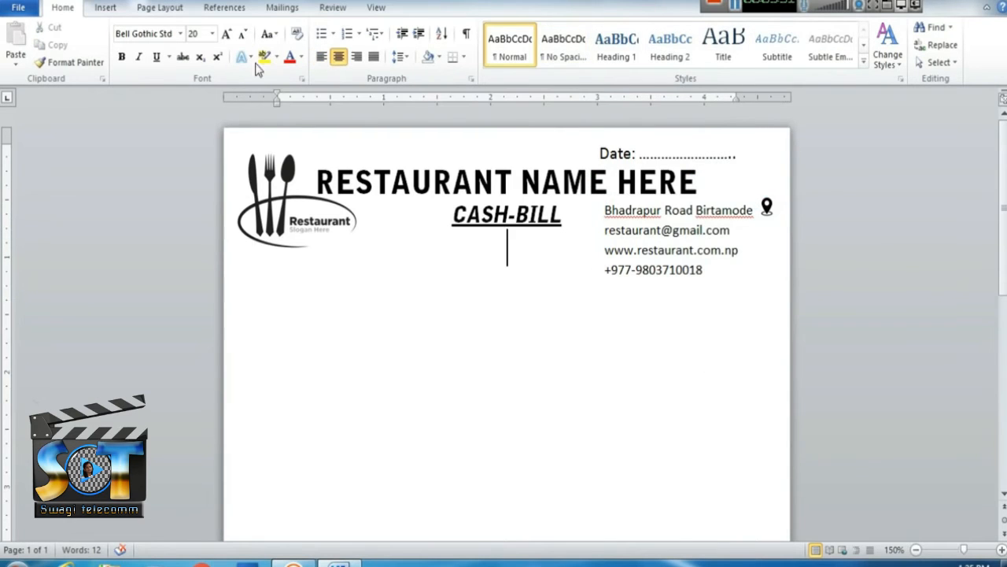
Insert the call-logo-png-5 phone picture with In Front of Text wrapping.
click(107, 8)
click(152, 43)
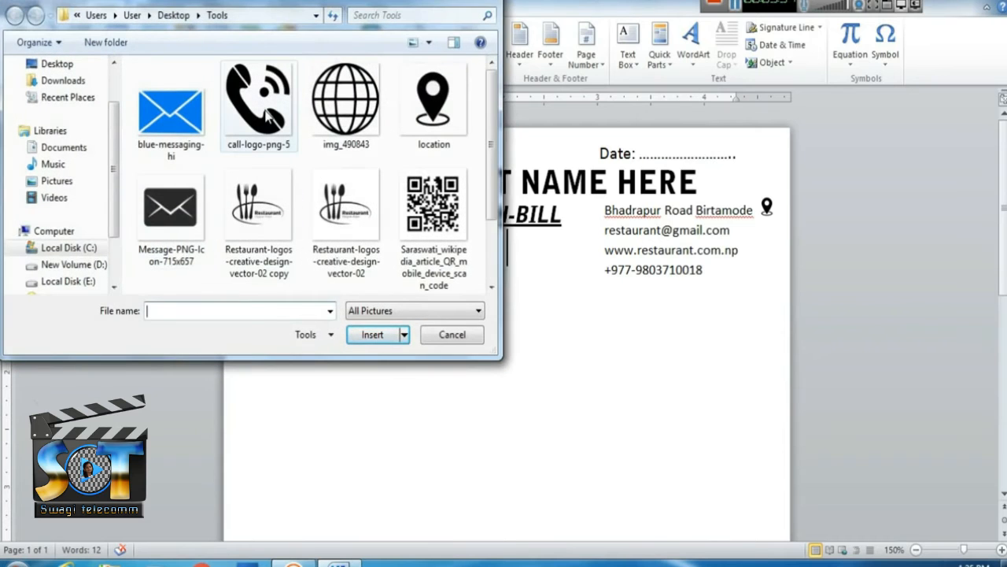
click(266, 116)
click(368, 337)
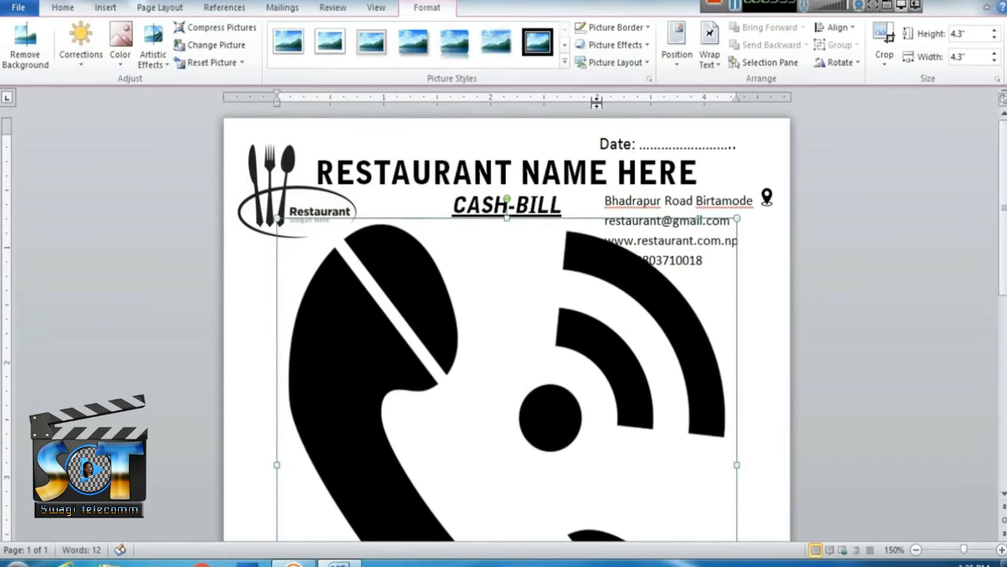
click(709, 44)
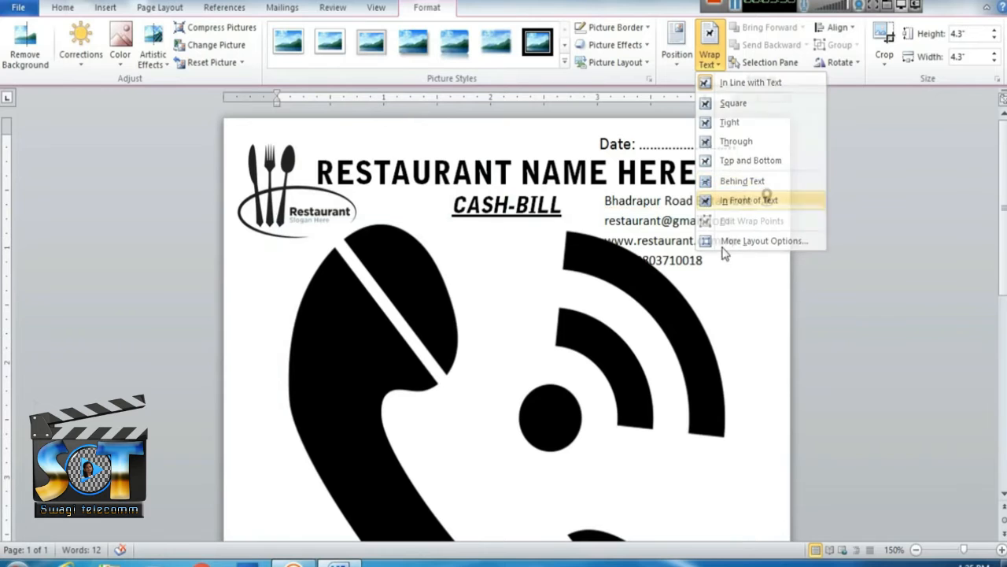
click(748, 200)
Shrink the phone icon to 0.13" and place it after the e-mail line.
drag(736, 228, 568, 399)
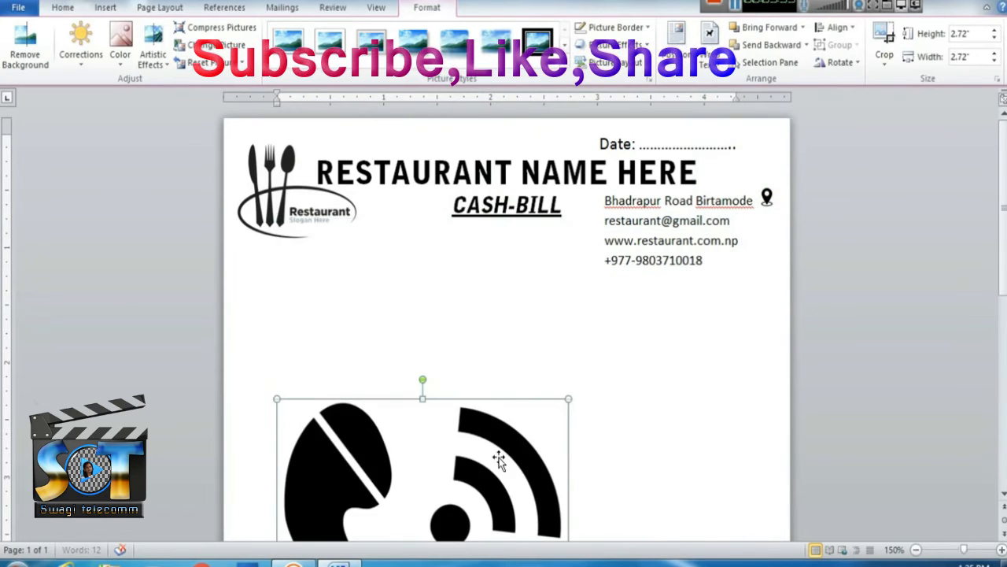
drag(499, 458, 559, 244)
drag(628, 186, 745, 220)
click(745, 222)
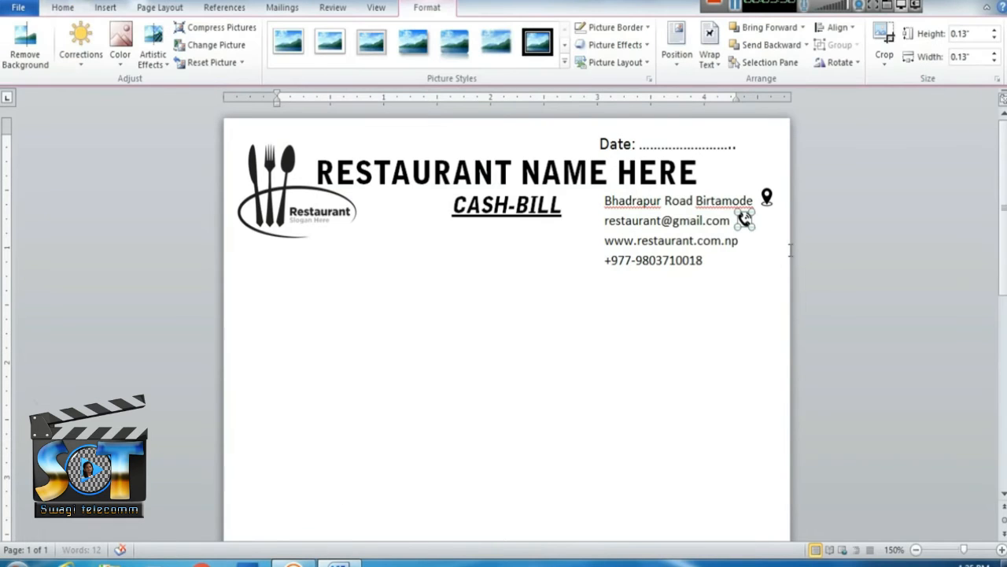
click(749, 335)
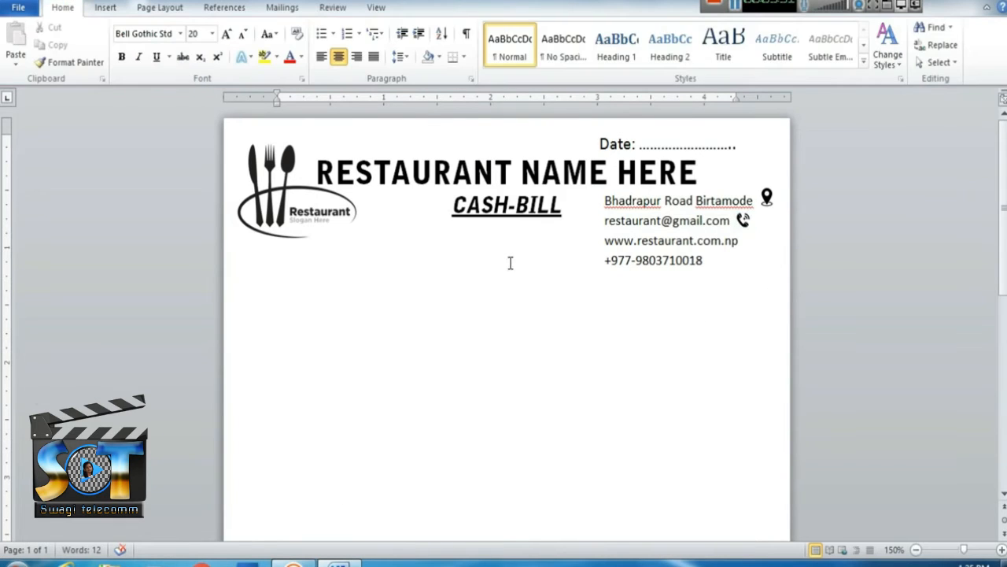
Insert the img_490843 globe picture in front of text, shrinking it and moving it up.
click(105, 8)
click(209, 46)
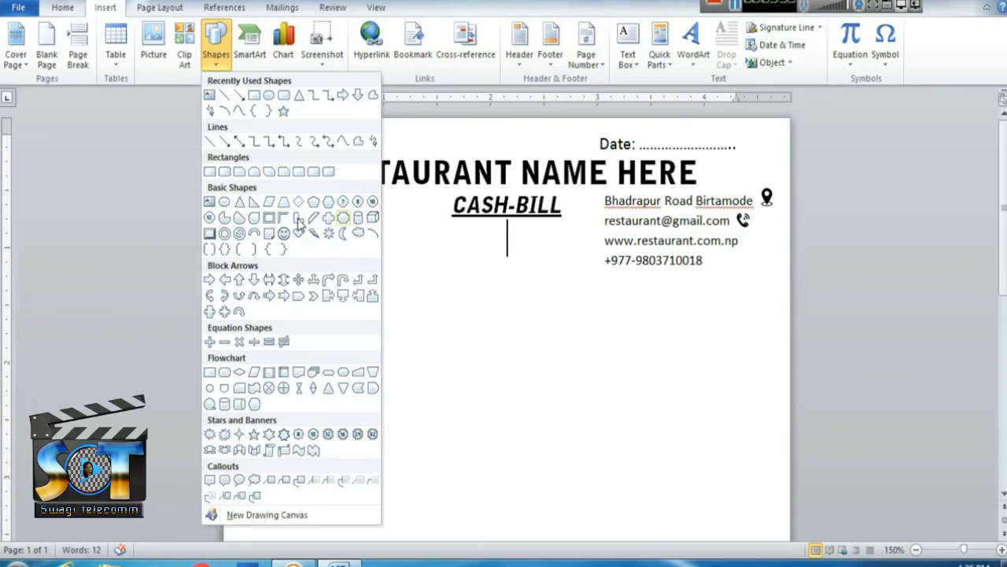
click(484, 321)
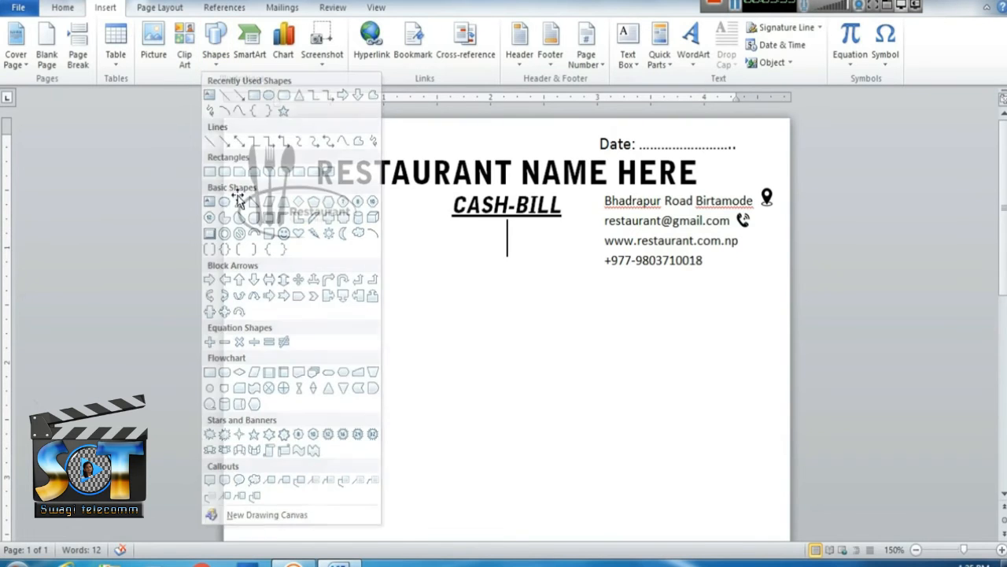
click(155, 48)
scroll(487, 154, down, 3)
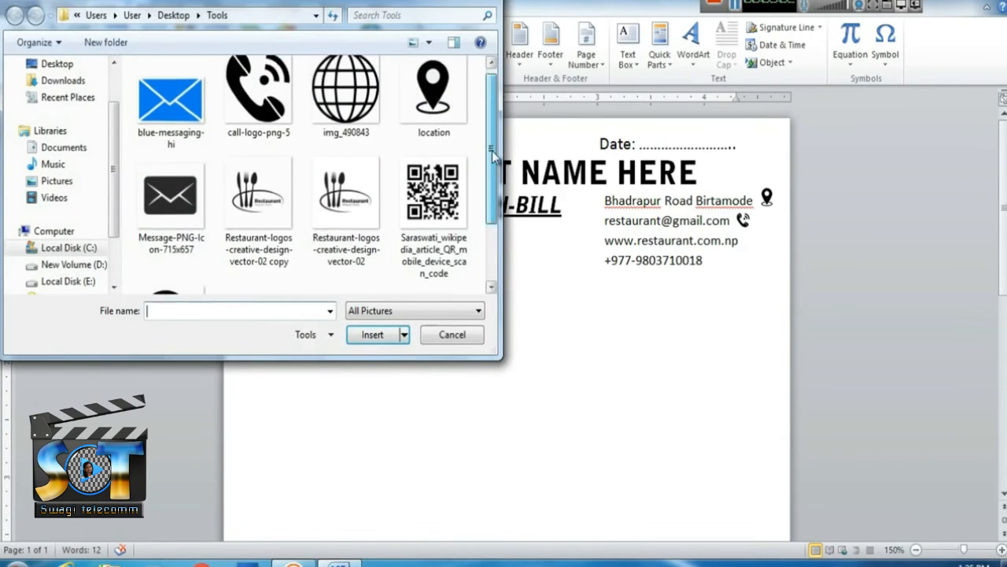
scroll(490, 162, up, 2)
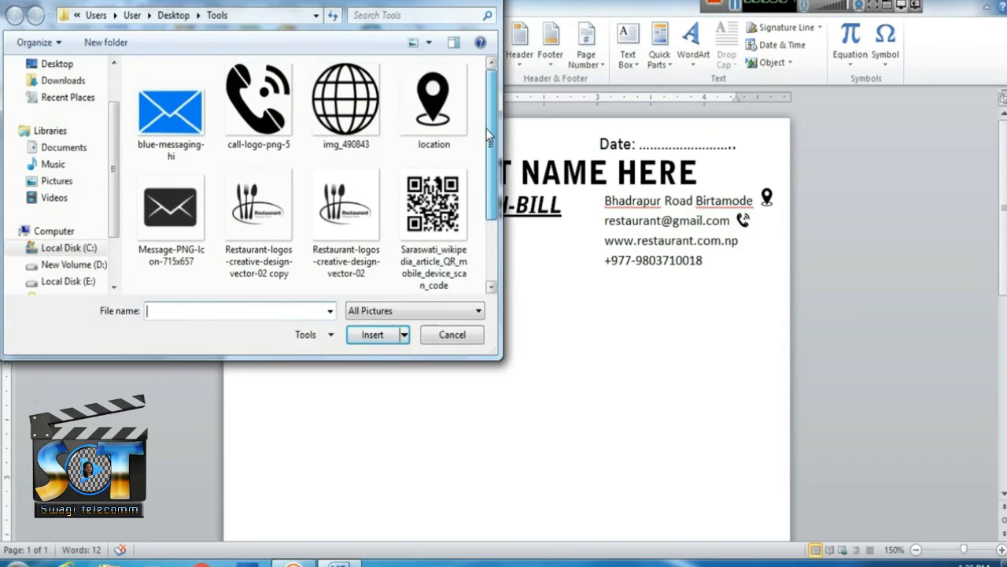
click(318, 101)
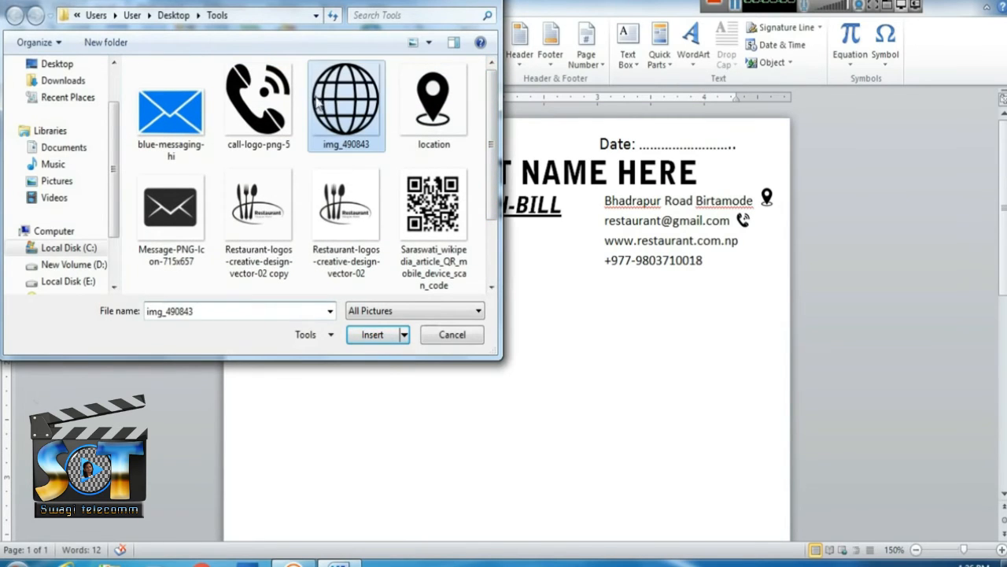
click(385, 337)
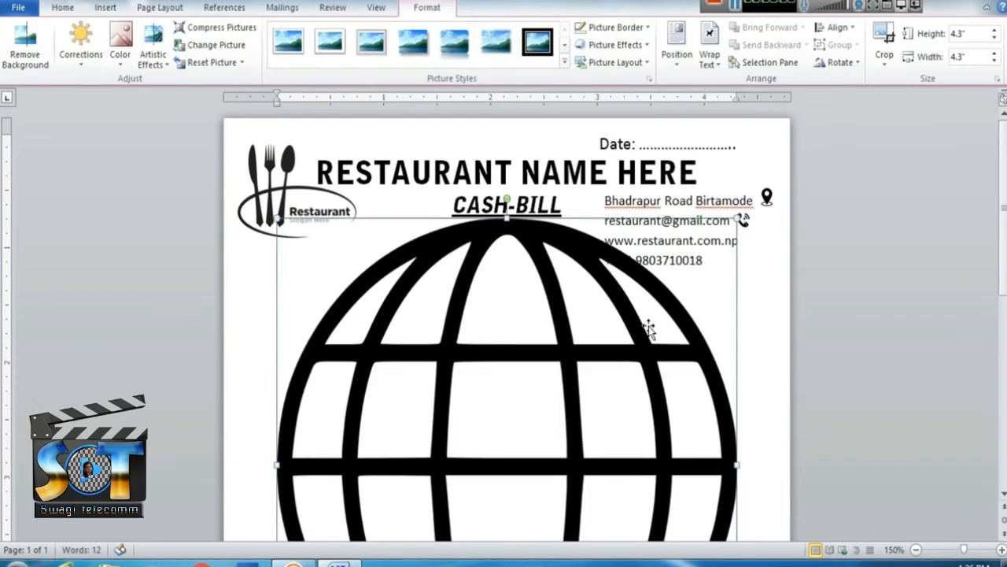
click(709, 48)
click(745, 203)
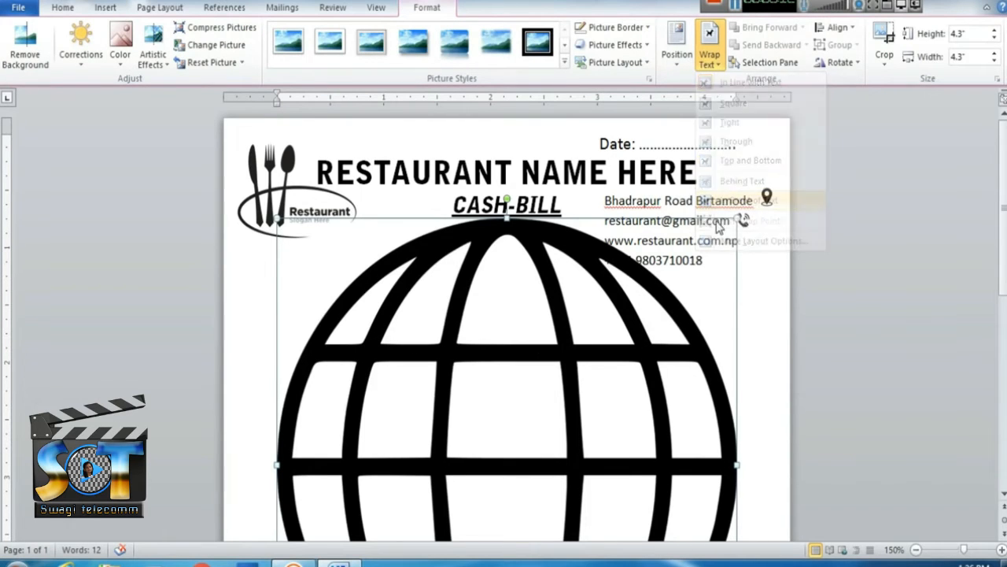
drag(737, 218, 497, 466)
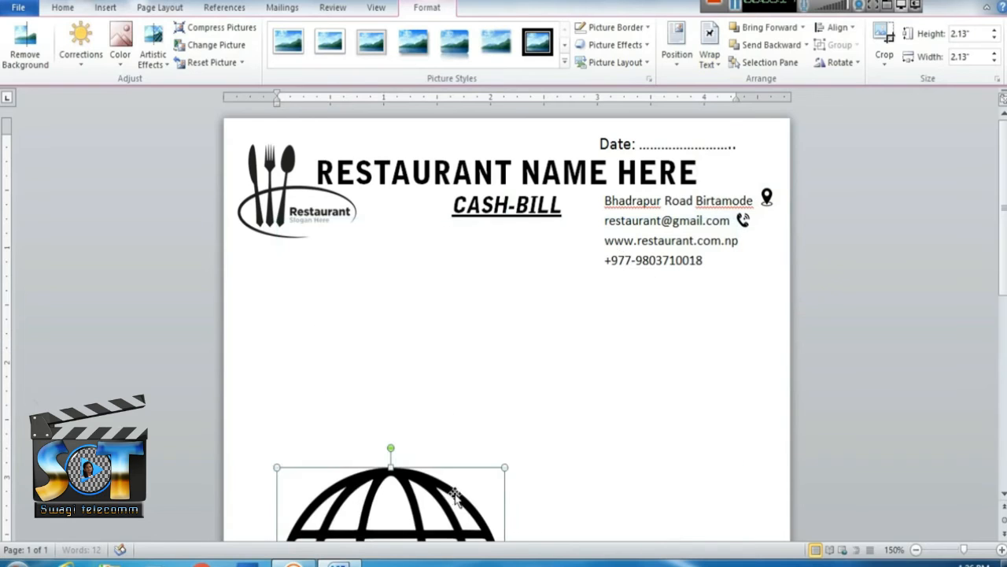
drag(428, 461, 431, 301)
Move the phone icon from the e-mail line to beside the phone number.
click(743, 221)
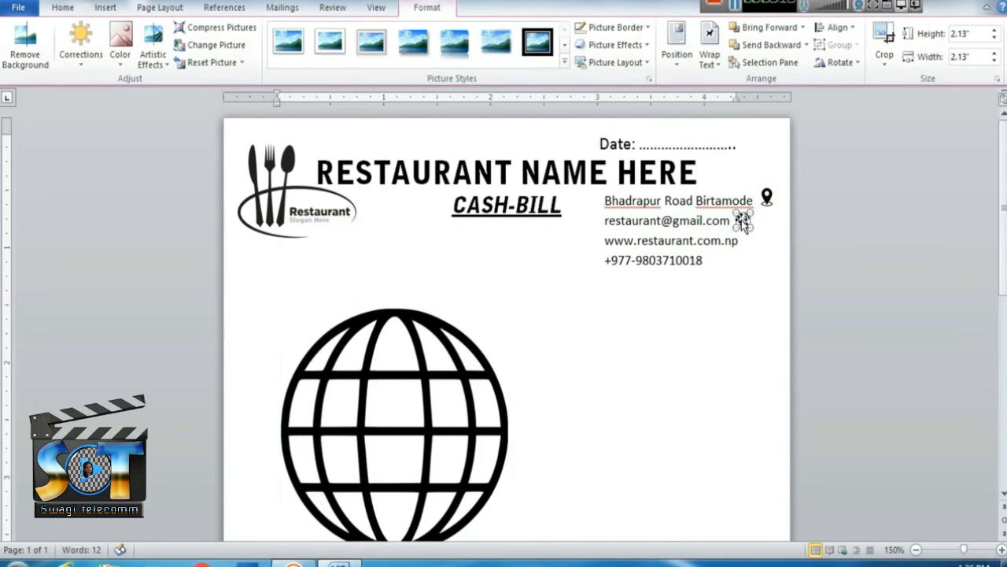
drag(743, 221, 719, 261)
click(531, 412)
Shrink the globe to 0.14" and place it beside the web address.
double_click(449, 388)
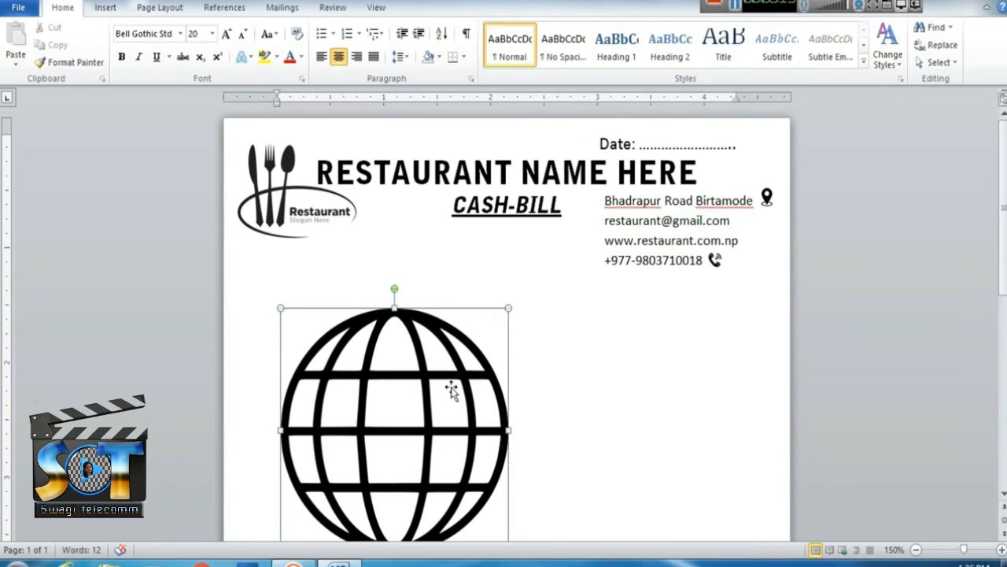
drag(506, 309, 379, 447)
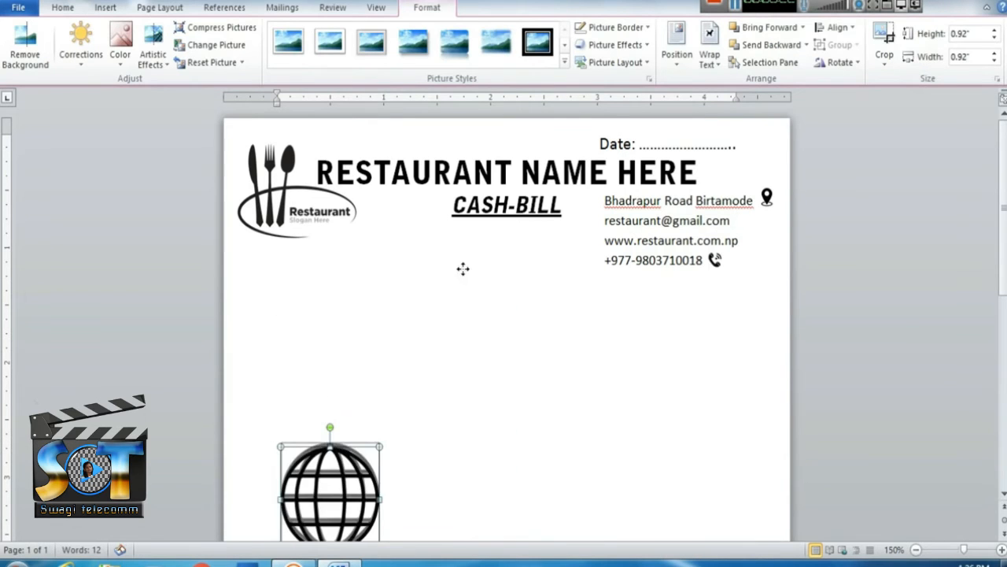
drag(445, 284, 400, 336)
drag(480, 310, 749, 238)
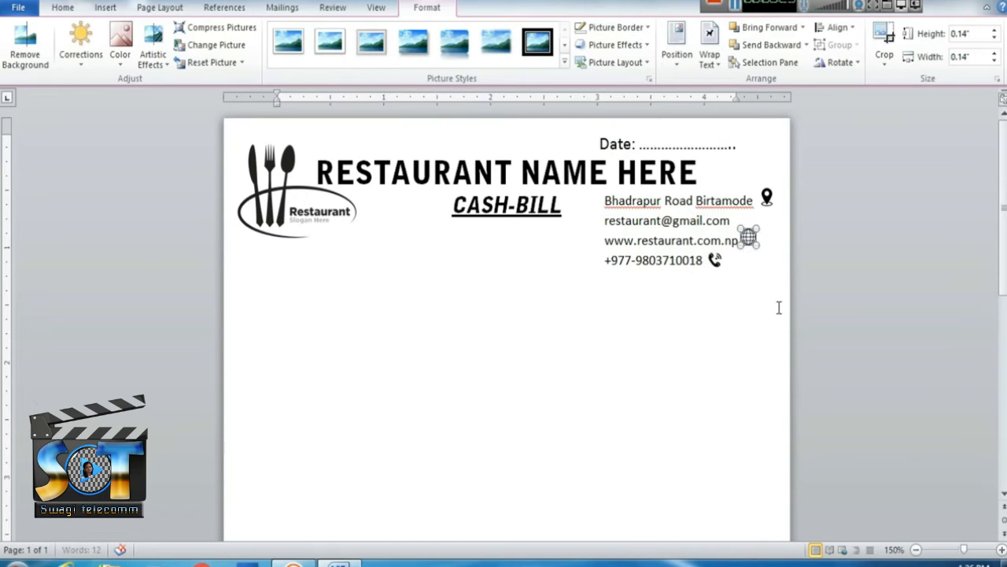
click(775, 299)
click(749, 238)
key(ctrl+Right)
key(ctrl+Right)
key(ctrl+Down)
key(ctrl+Down)
key(ctrl+Down)
click(759, 263)
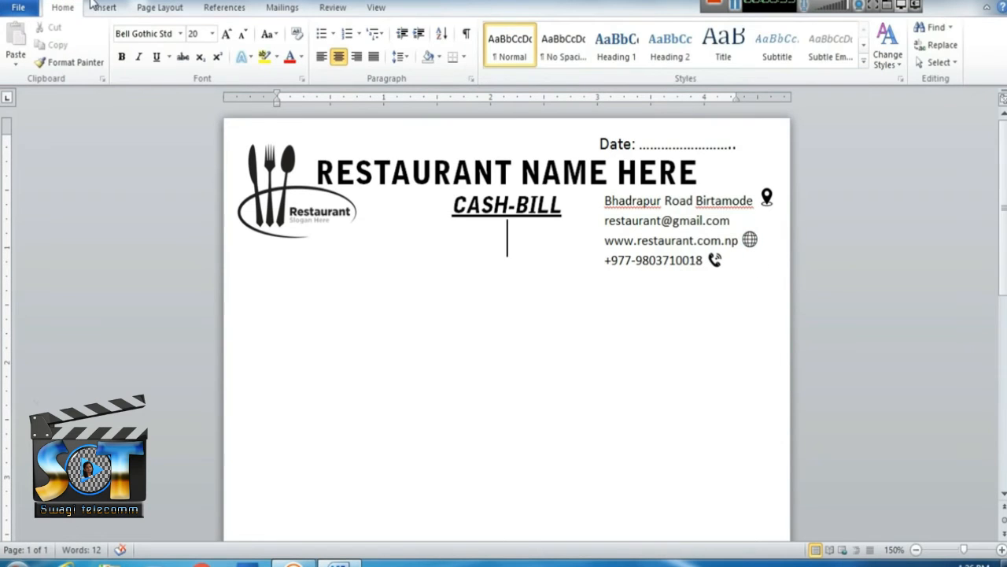
click(102, 7)
Insert the black Message-PNG-Icon envelope picture with In Front of Text wrapping.
click(151, 46)
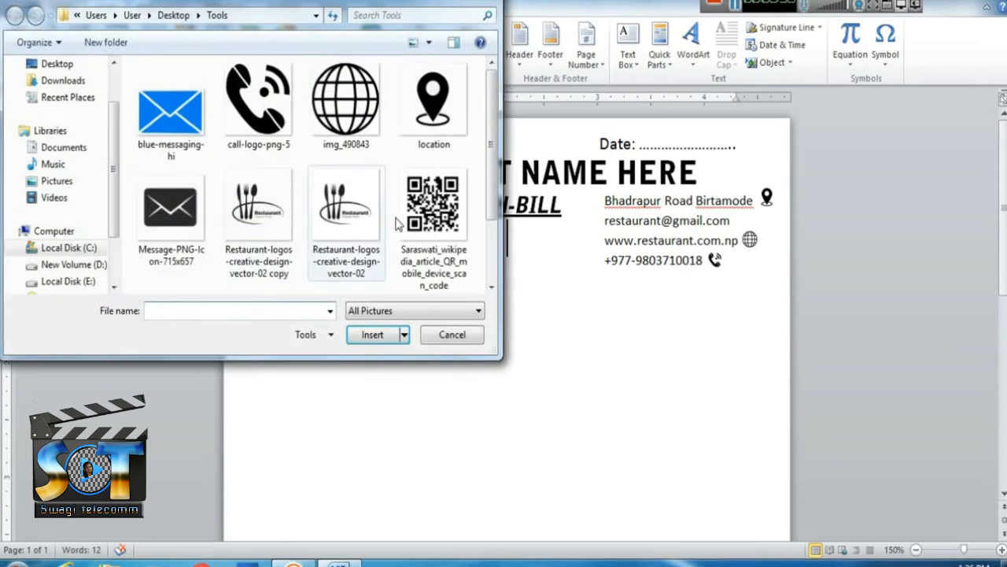
click(170, 206)
click(365, 335)
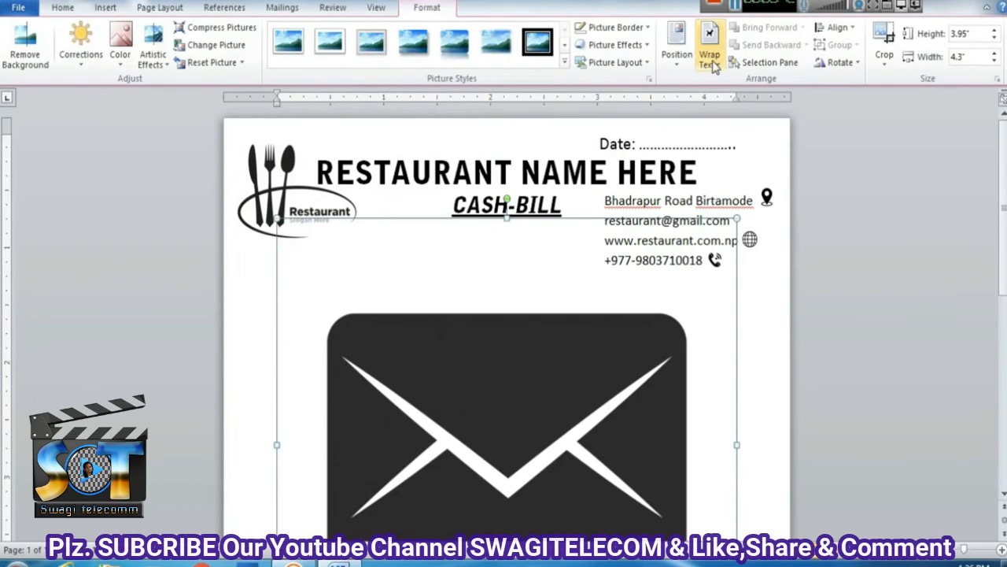
click(713, 68)
click(748, 197)
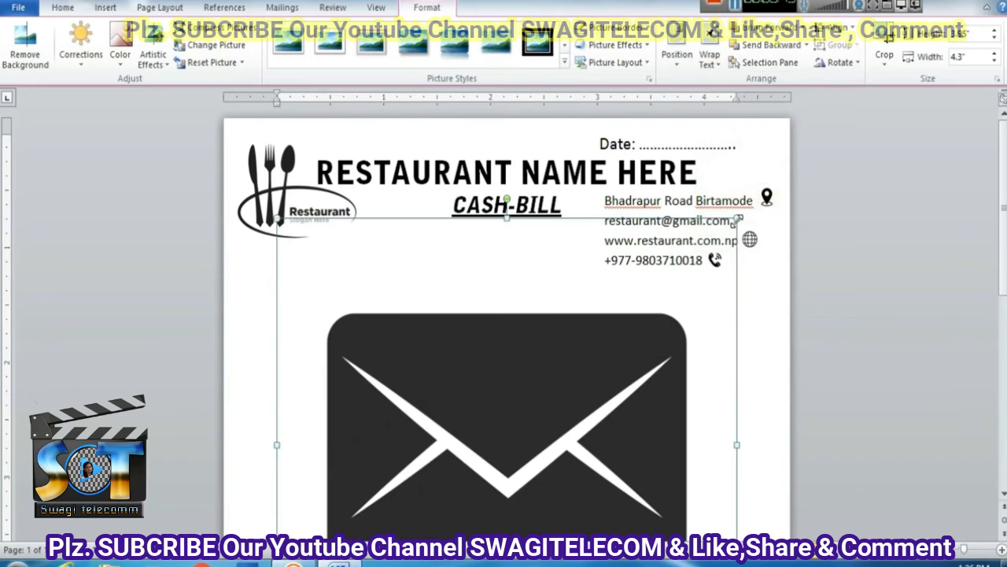
Shrink the envelope to 0.19" and place it beside the e-mail address.
drag(737, 222, 526, 426)
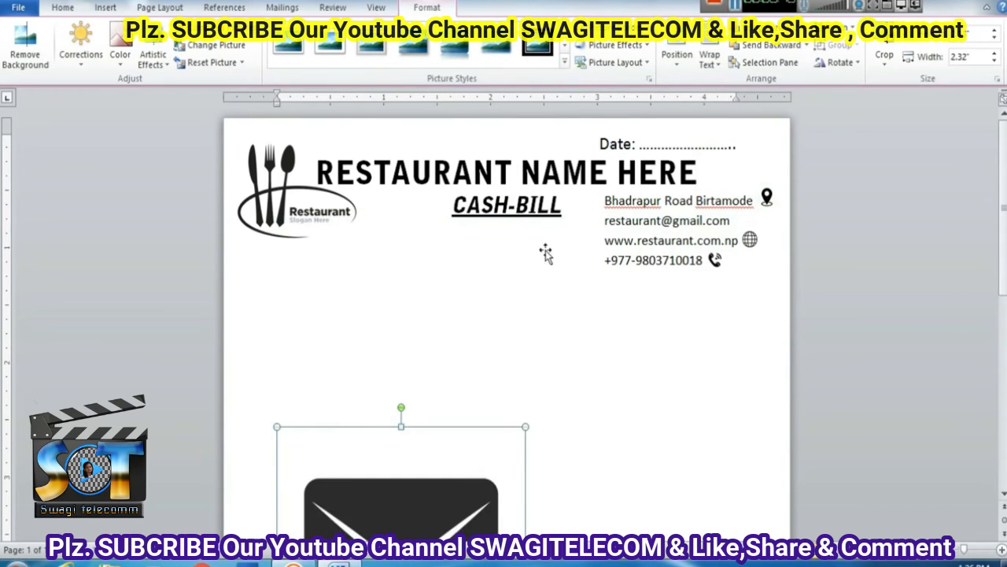
drag(493, 470, 545, 252)
drag(578, 209, 347, 426)
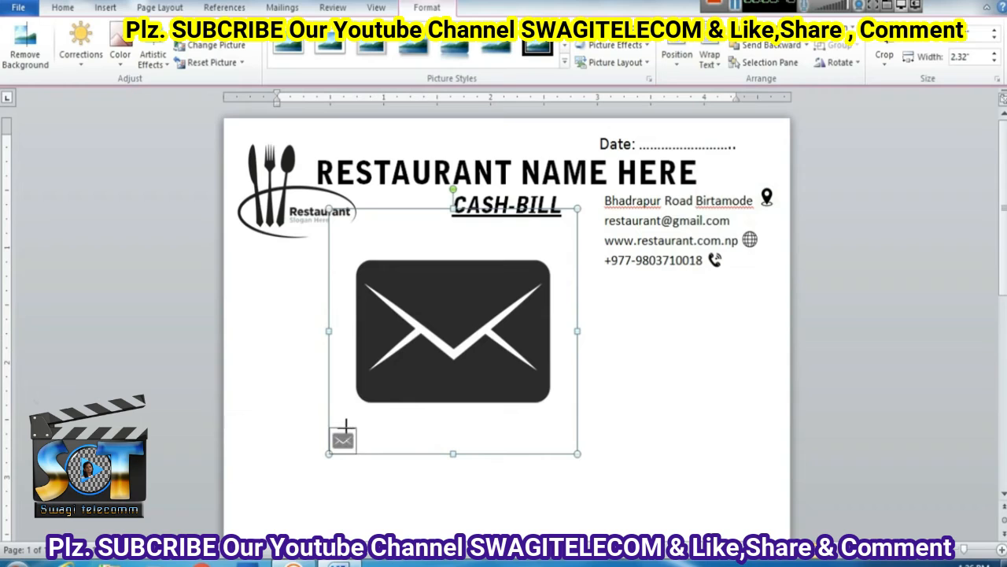
click(408, 481)
drag(341, 444, 744, 222)
click(763, 340)
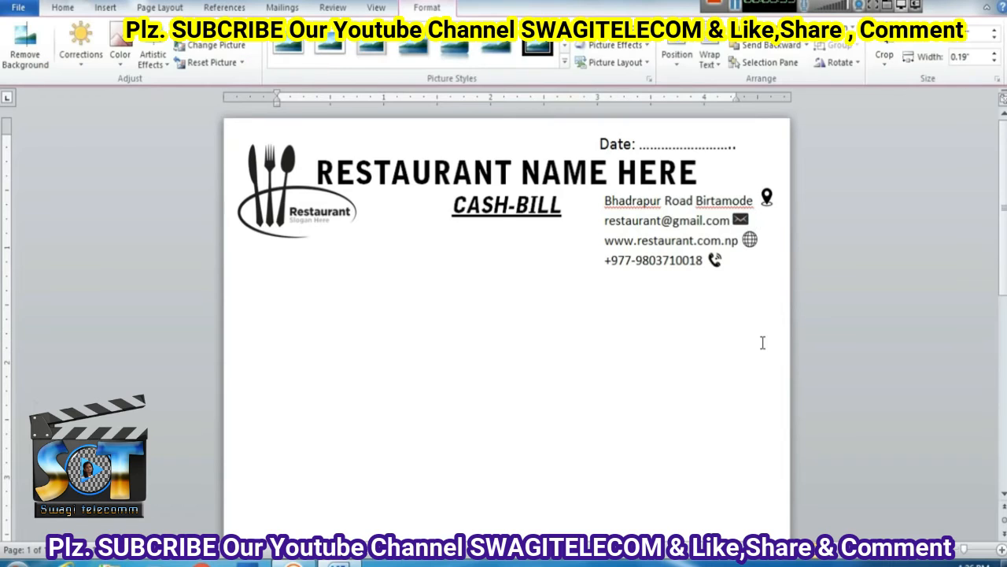
scroll(704, 330, up, 5)
scroll(845, 375, up, 1)
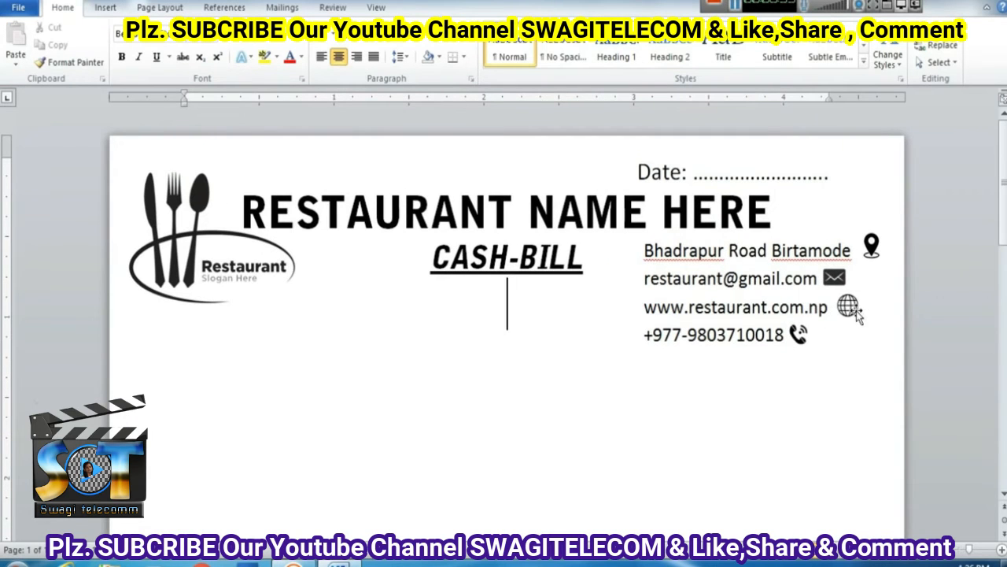
click(850, 311)
drag(858, 294, 854, 300)
click(847, 345)
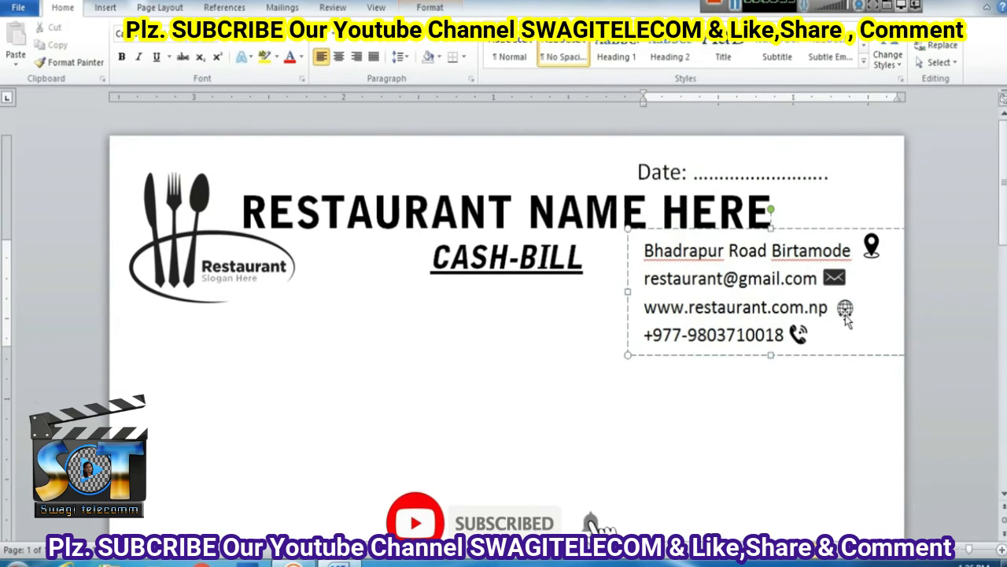
click(849, 313)
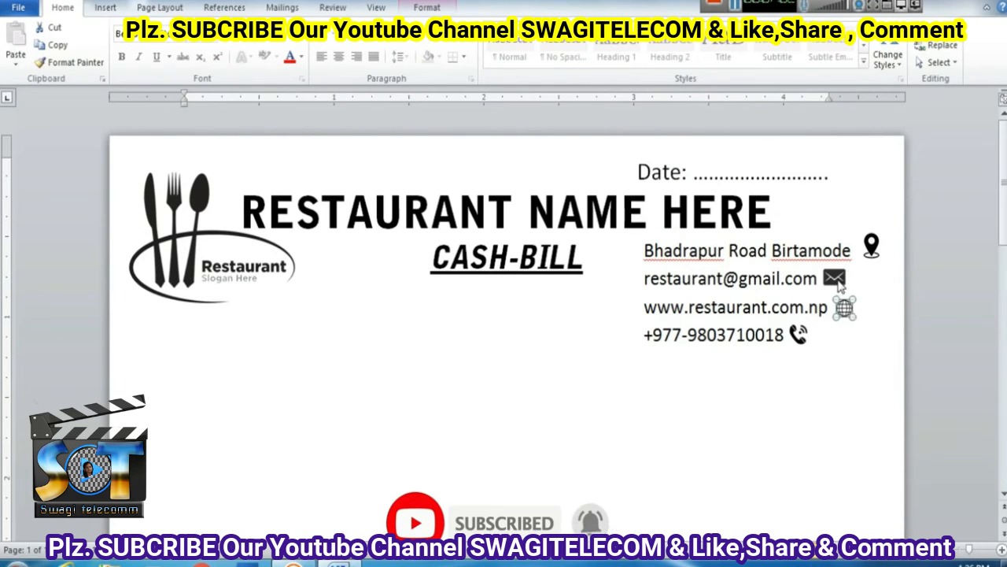
click(838, 282)
click(779, 453)
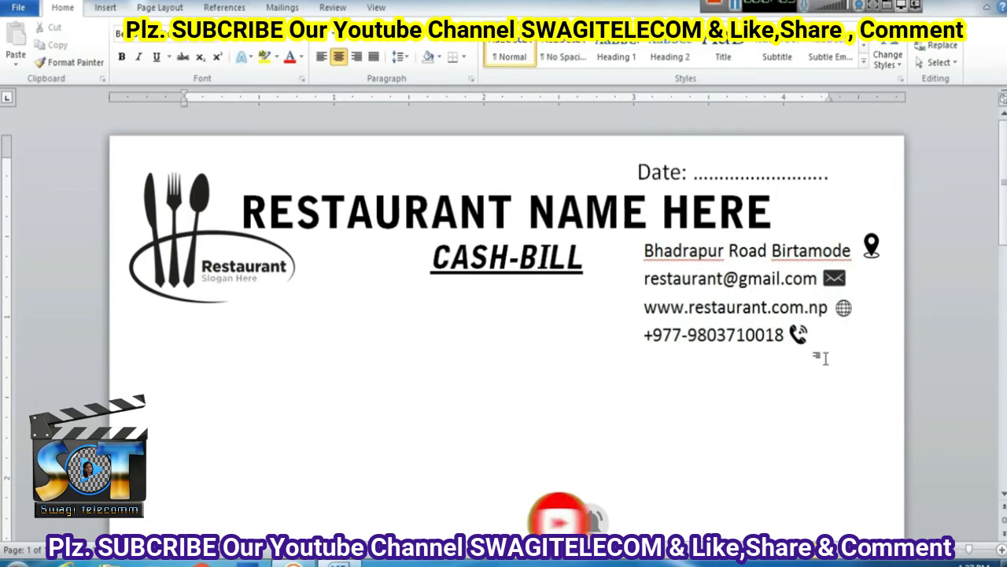
scroll(564, 429, down, 3)
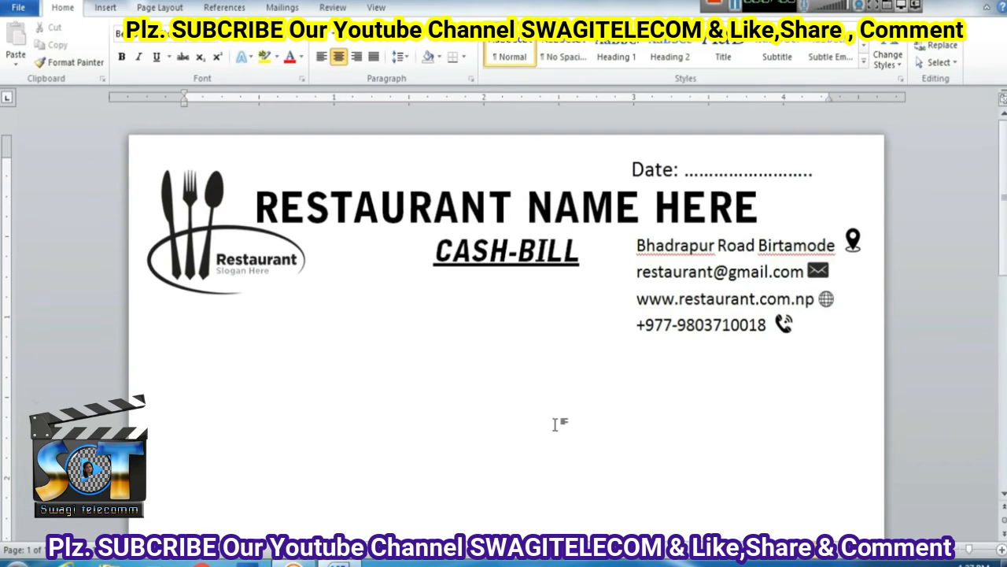